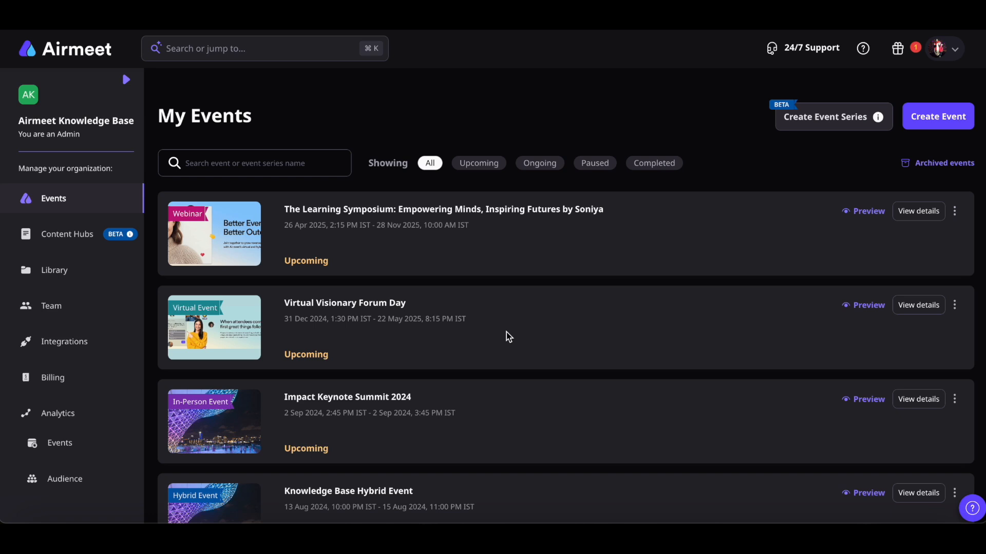
Start connecting HubSpot from Airmeet's Integrations page and log in to authorise it
click(91, 344)
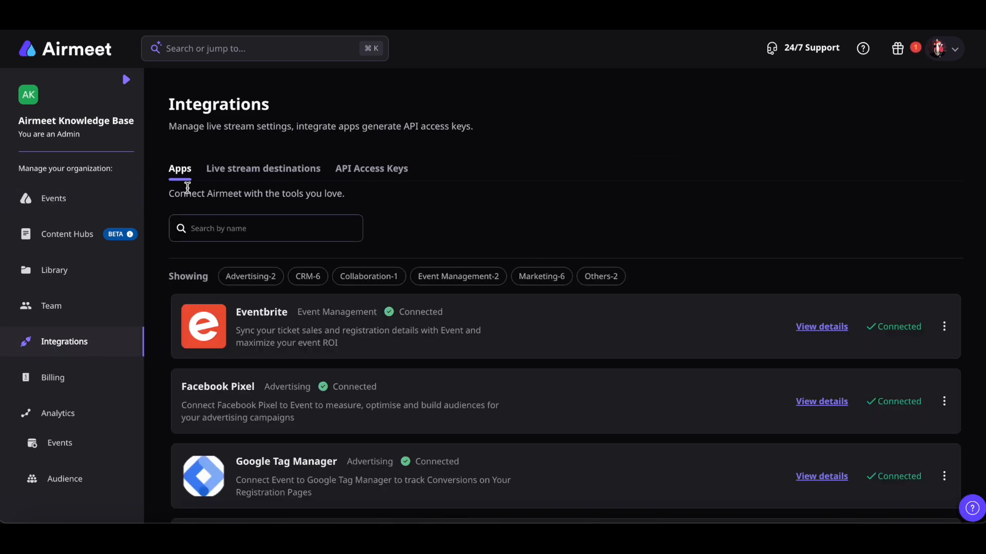
scroll(648, 390, down, 15)
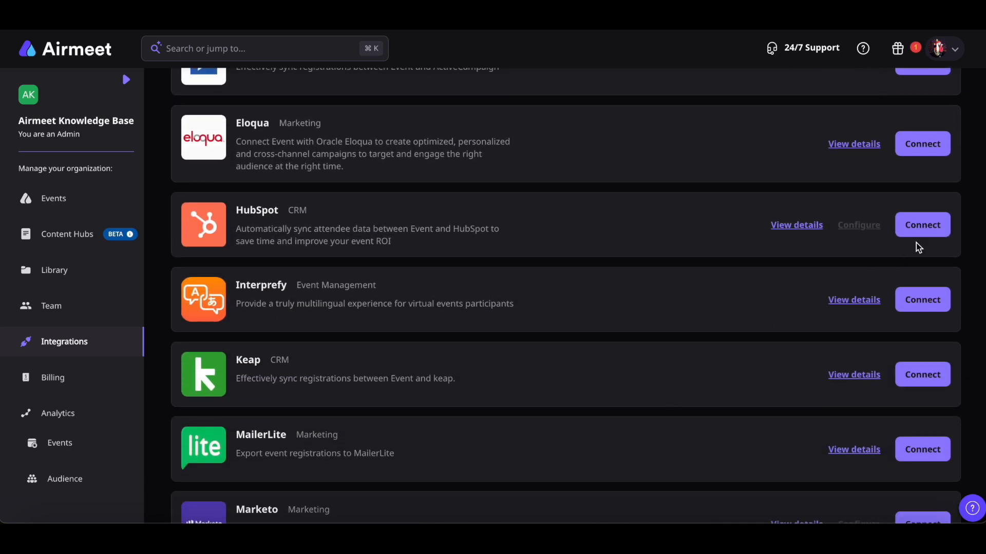
click(938, 235)
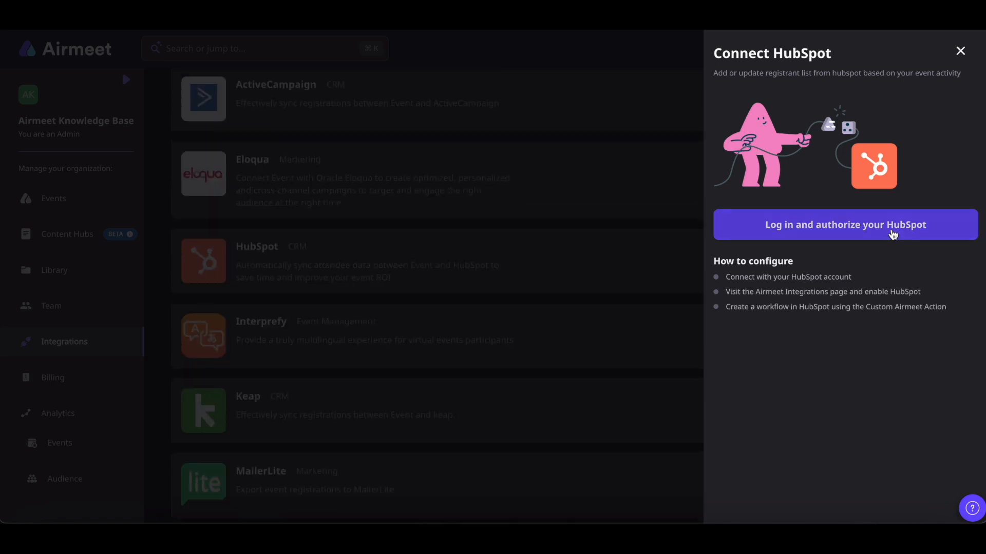
click(894, 226)
scroll(894, 234, down, 1)
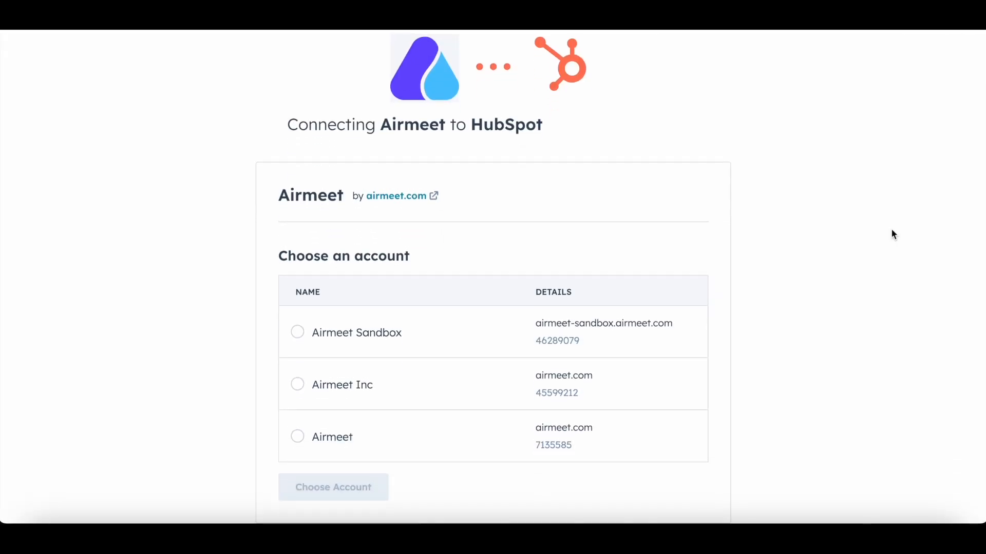
Connect the Airmeet app to the Airmeet Inc HubSpot account, accepting the third-party app terms
click(298, 383)
click(337, 488)
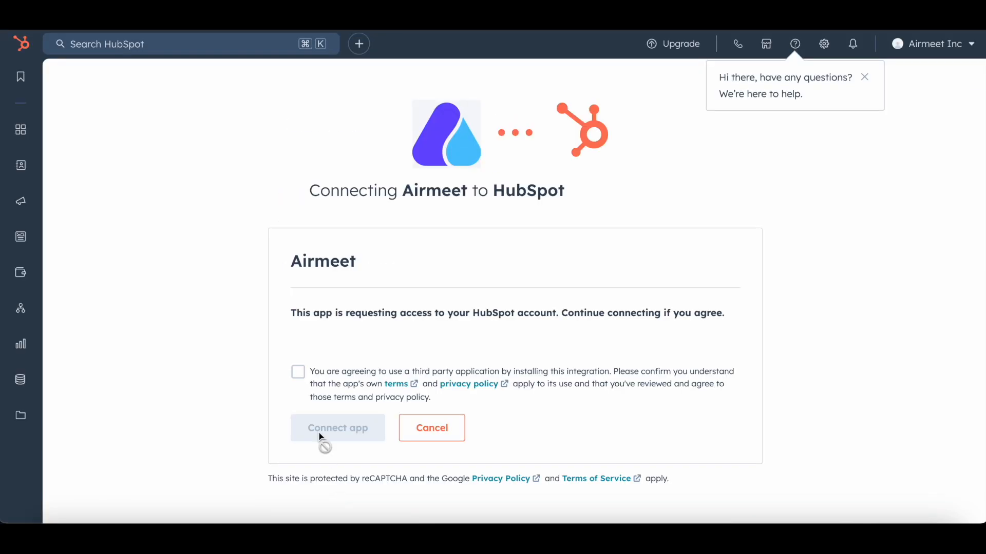
click(298, 373)
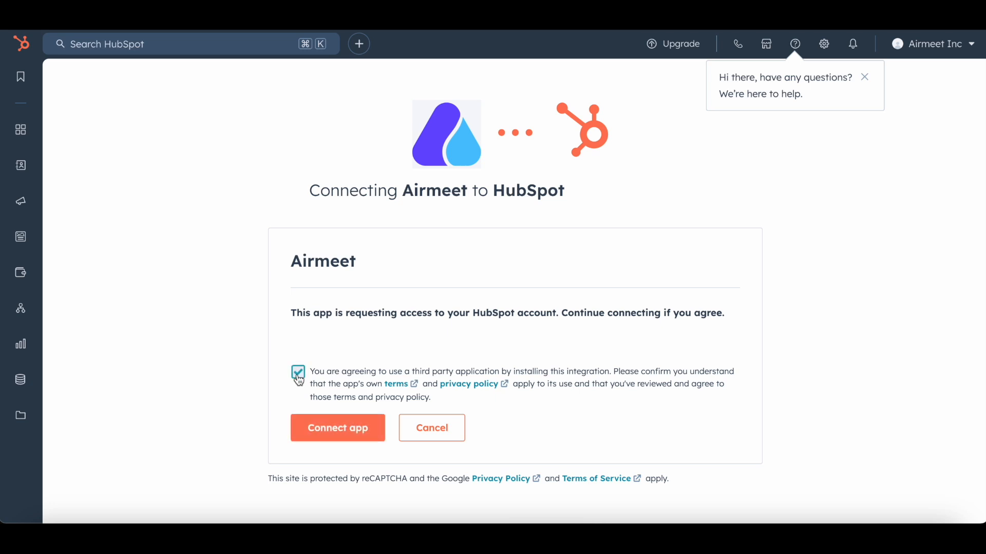
click(328, 430)
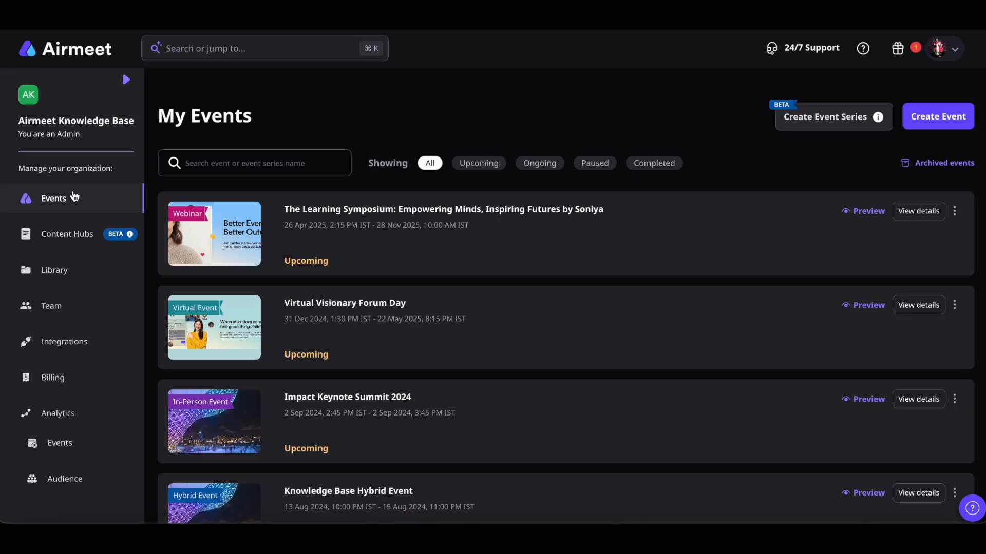
Enable the HubSpot integration for the Virtual Visionary Forum Day event
click(594, 350)
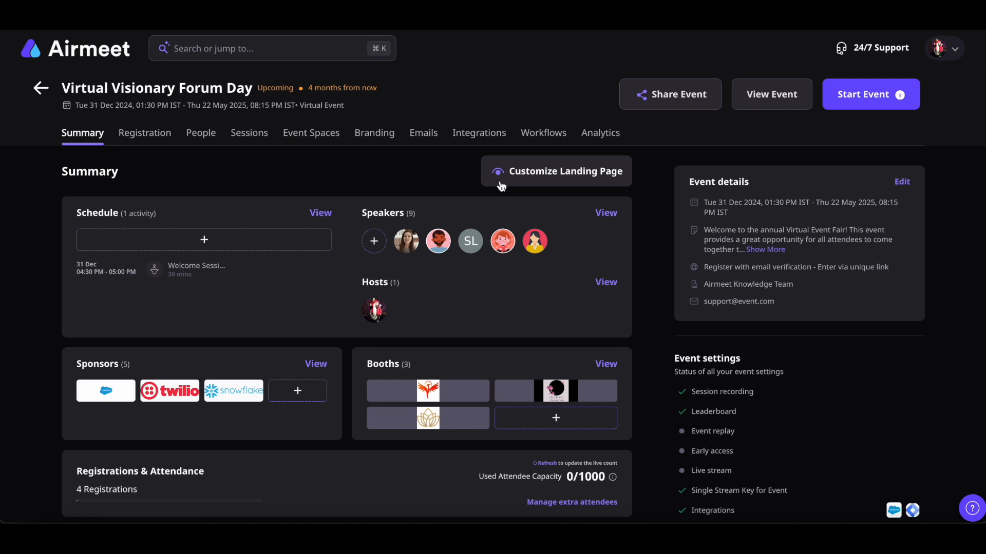
click(479, 140)
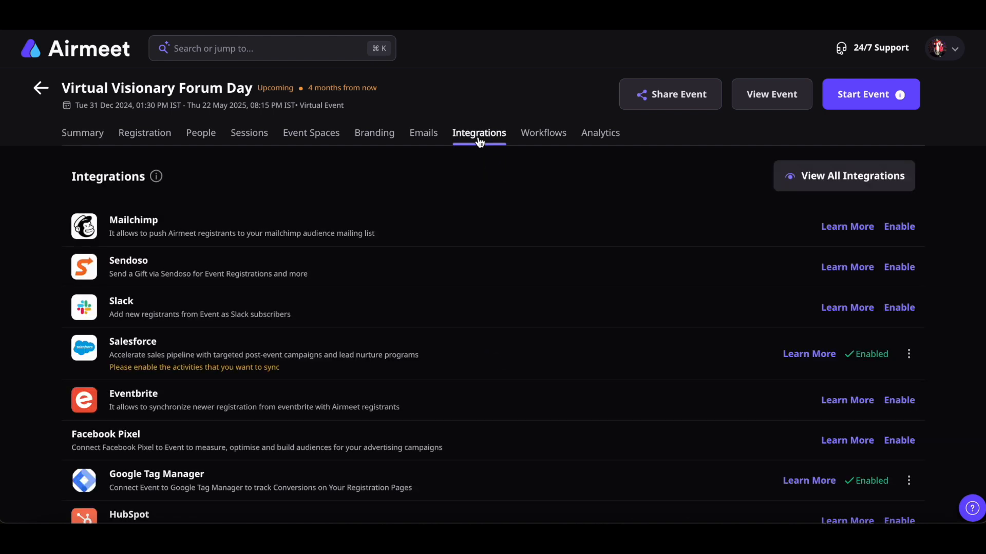
scroll(593, 322, down, 1)
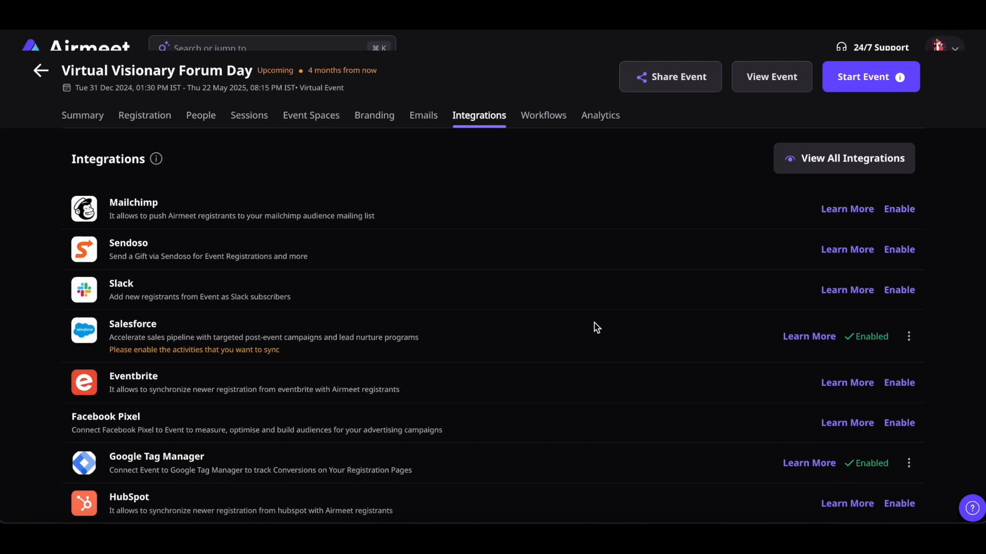
click(899, 506)
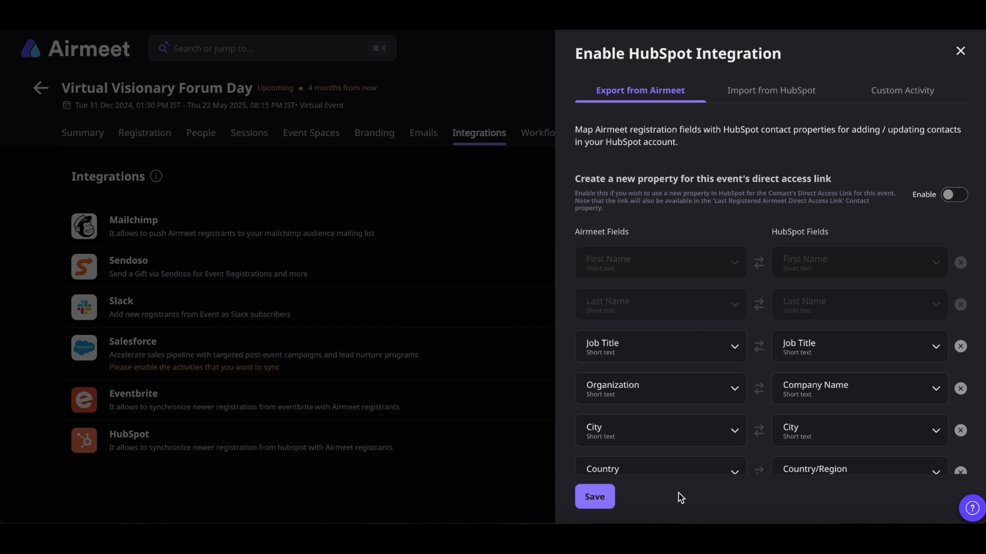
Look over the Import and Custom Activity tabs and add a new field mapping row
click(786, 95)
click(908, 96)
scroll(979, 376, down, 2)
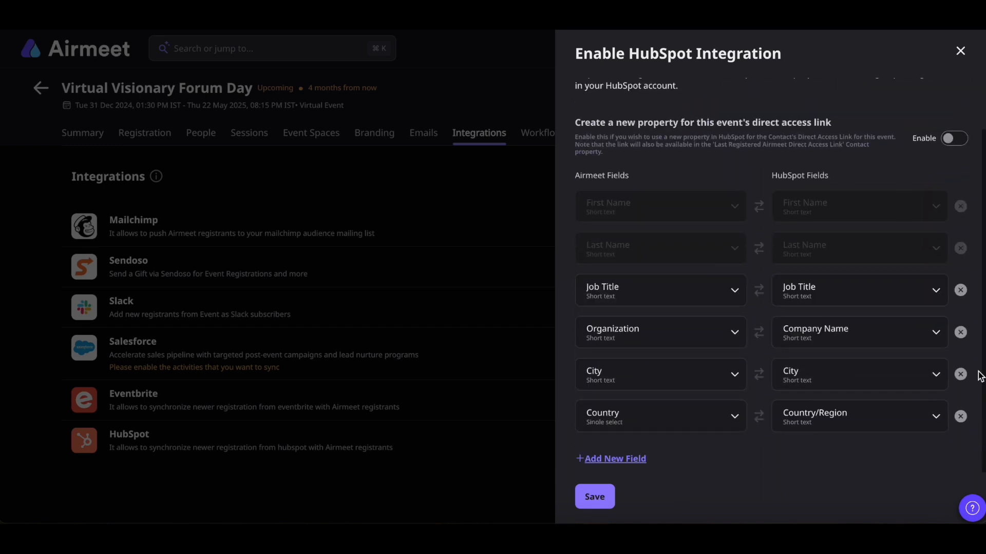
click(639, 458)
Enable the event's direct access link property and review the Import from HubSpot mappings
scroll(984, 306, up, 2)
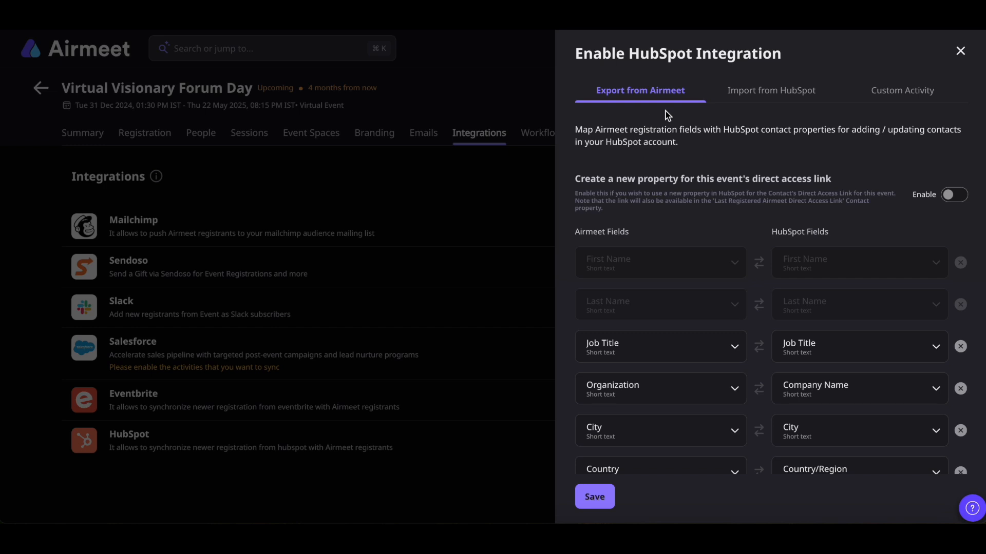
click(951, 200)
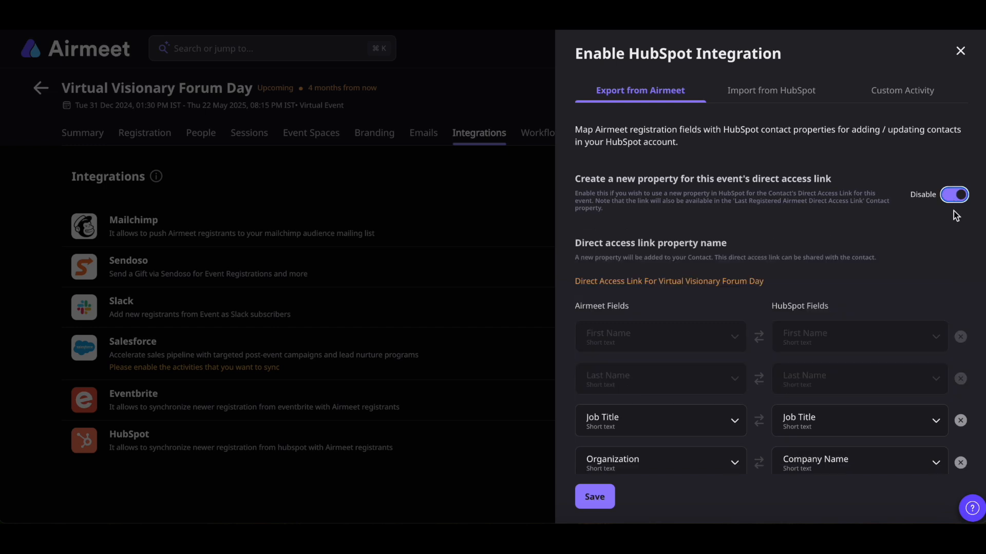
click(778, 94)
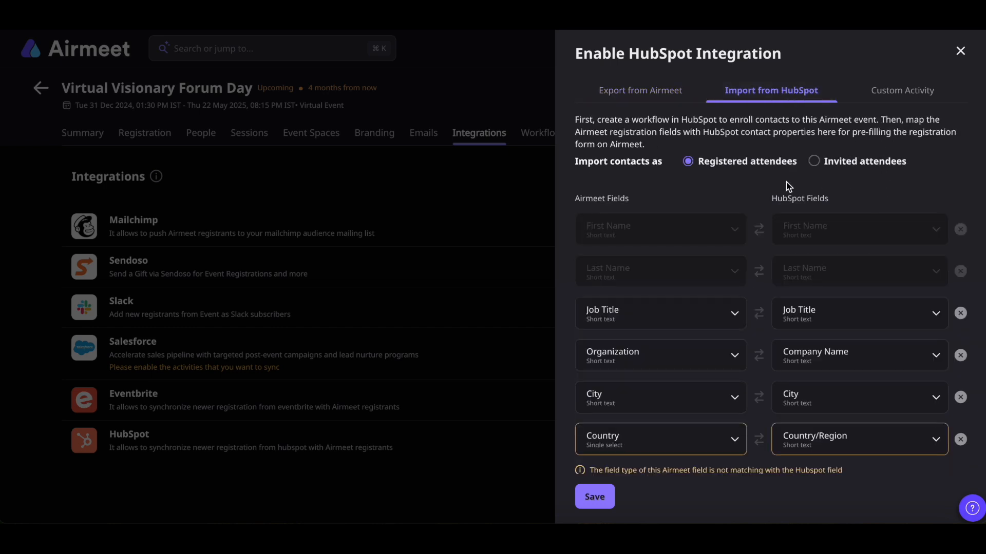
Turn off the Event Registration custom activity, keep Registration UTMs on, and save the settings
click(689, 162)
click(815, 163)
click(899, 95)
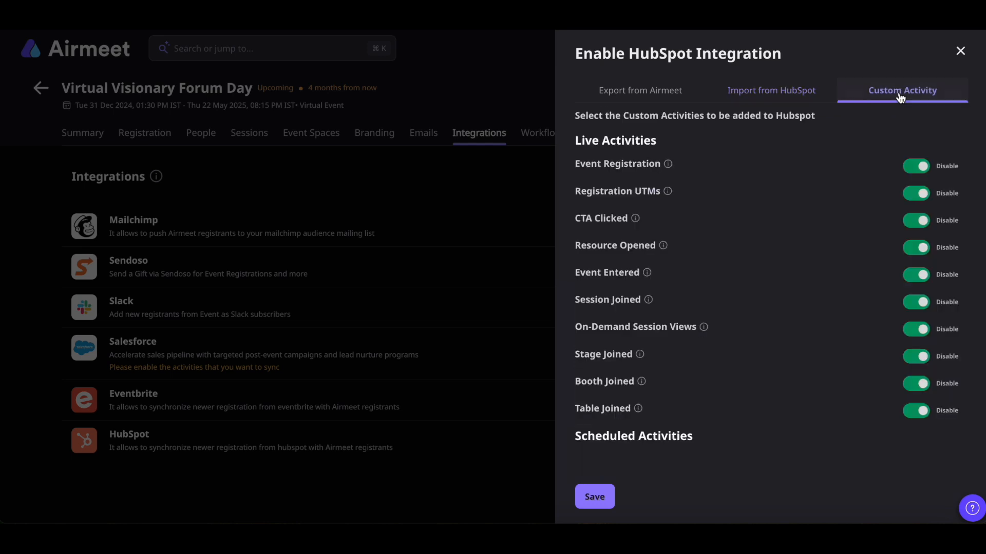
click(922, 164)
click(925, 196)
click(923, 199)
click(596, 498)
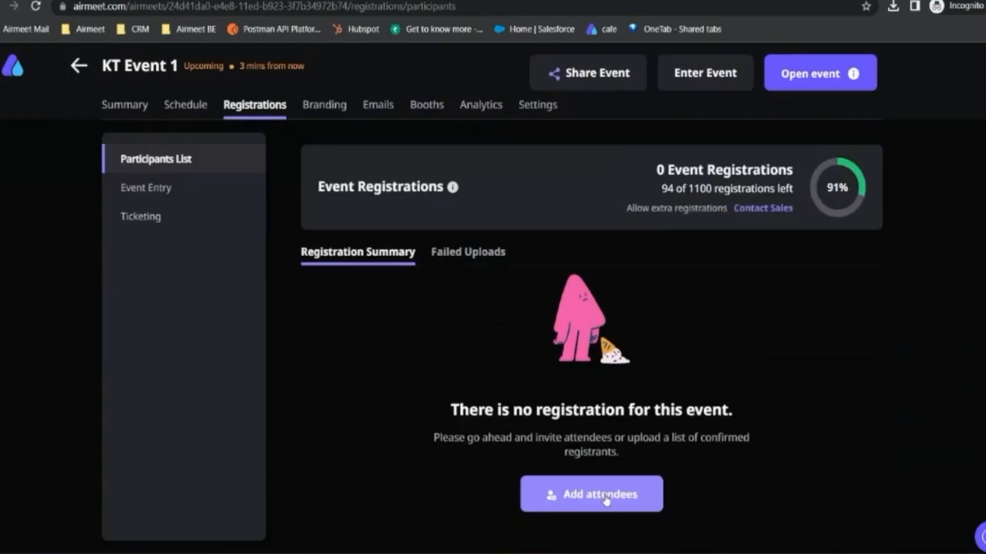
Bulk-upload CustomTemplate (7).csv to KT Event 1 as a registered attendee and confirm no failures
click(600, 495)
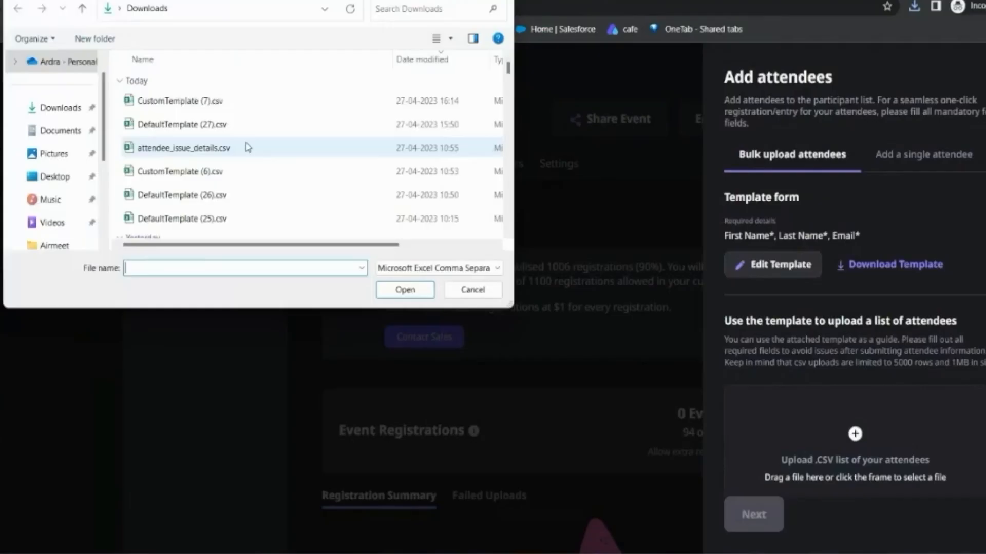
click(180, 101)
click(408, 293)
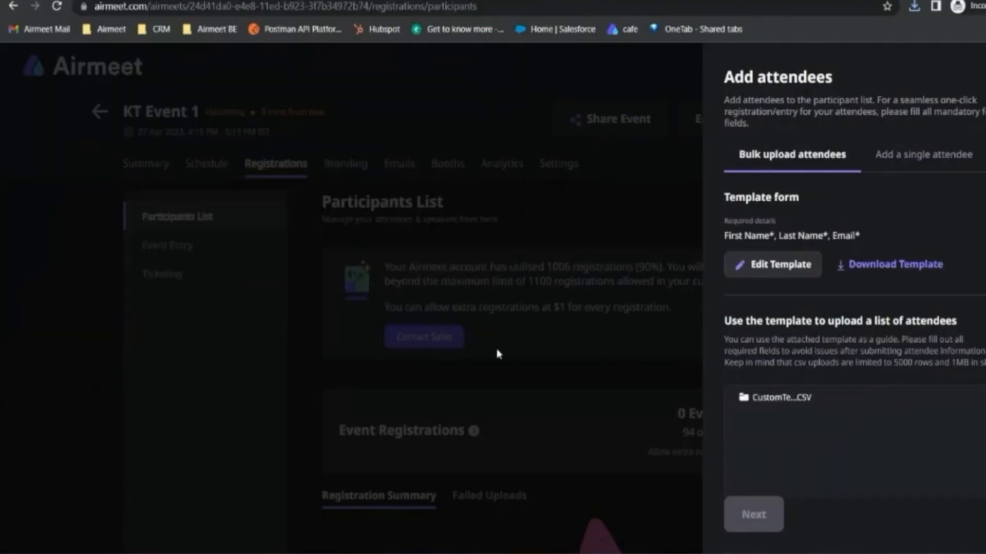
click(753, 514)
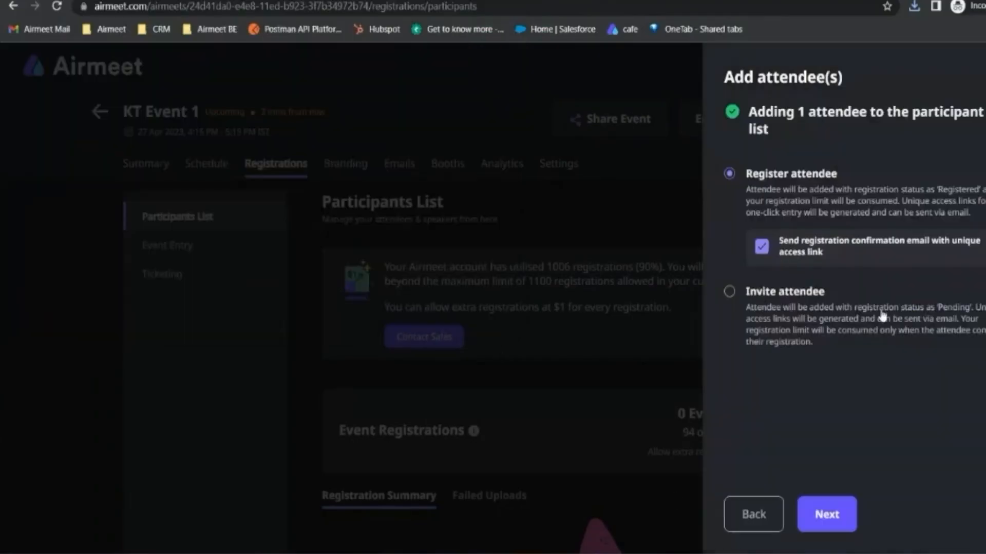
click(828, 514)
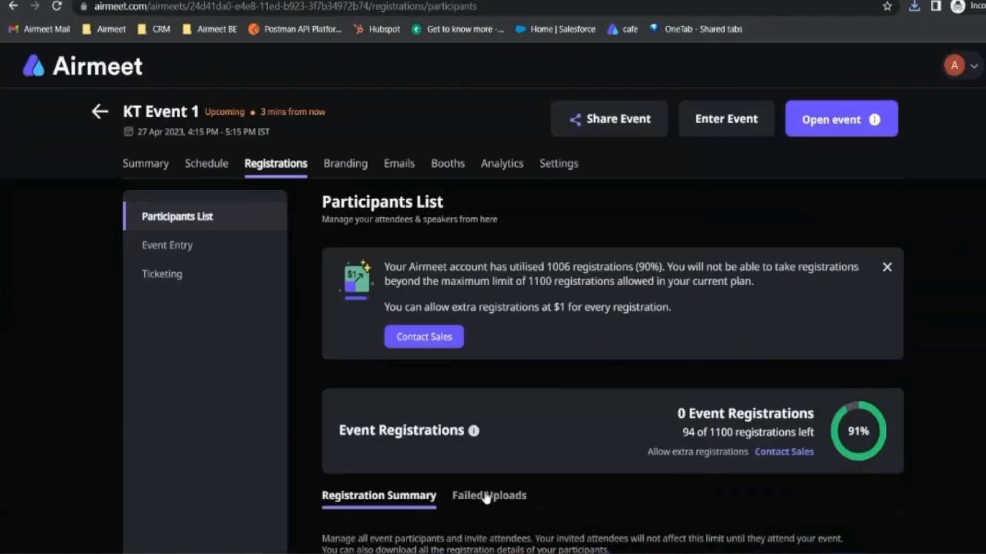
click(485, 496)
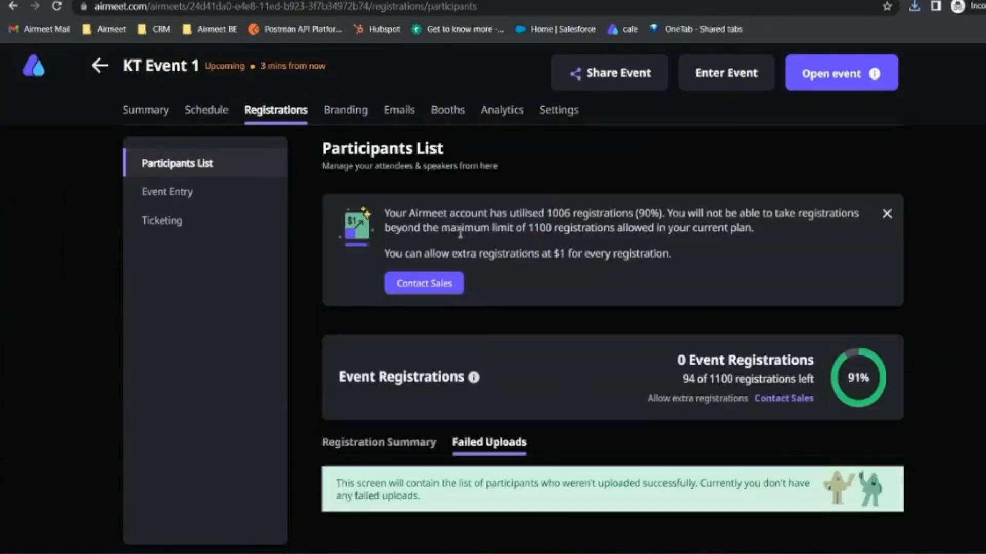
click(367, 445)
scroll(544, 281, down, 5)
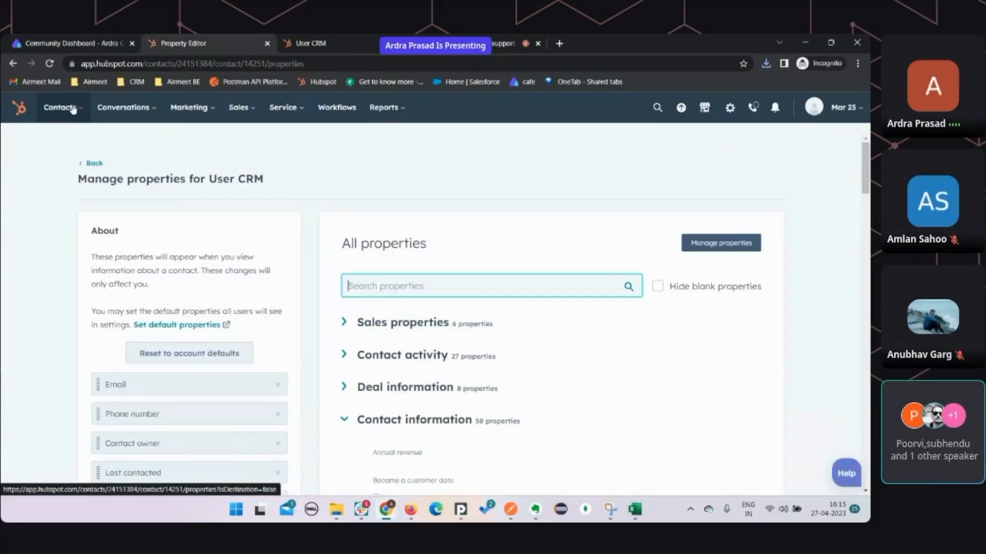
Open the test contact's full properties and expand the Airmeet group showing KT Event 1 details
click(60, 108)
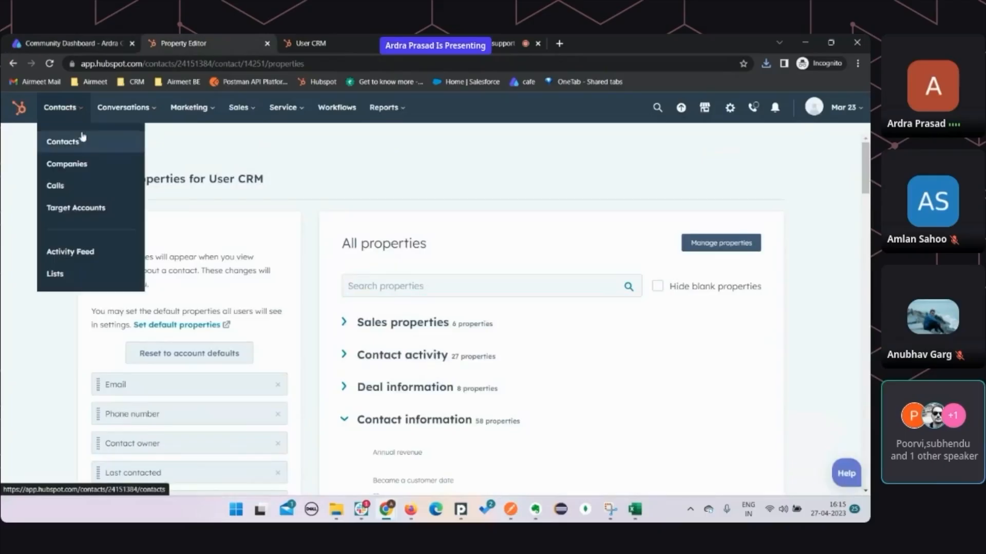
click(82, 139)
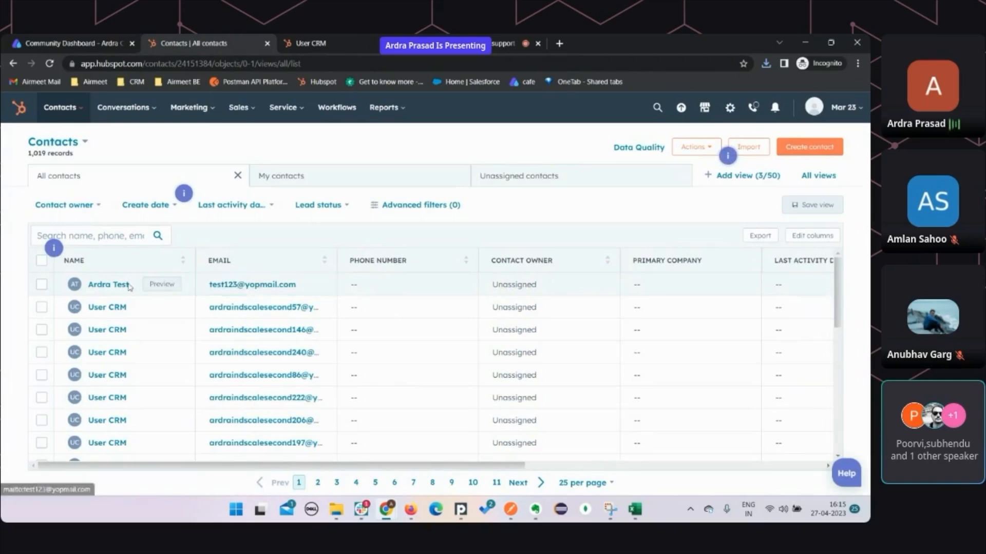
click(106, 285)
scroll(114, 274, down, 5)
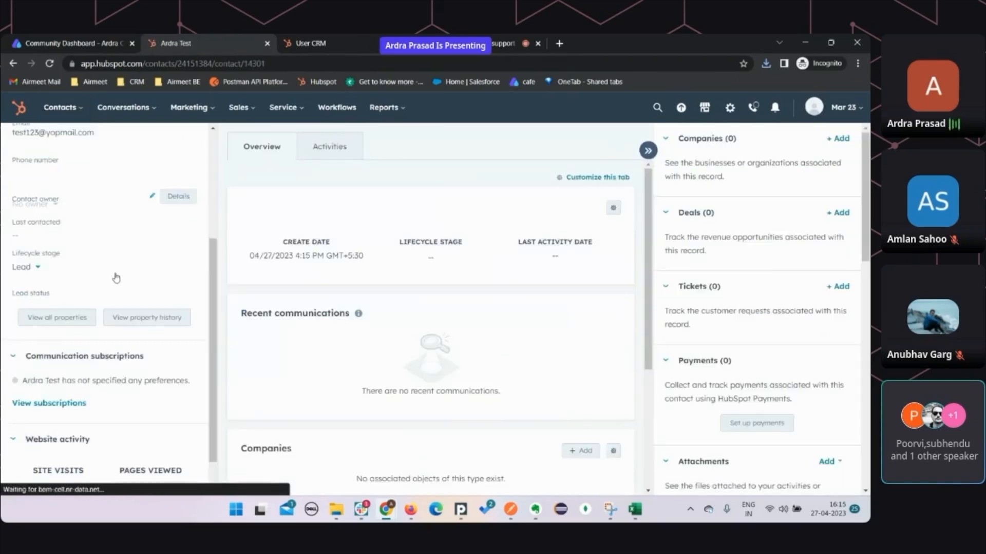
click(79, 277)
scroll(457, 297, down, 10)
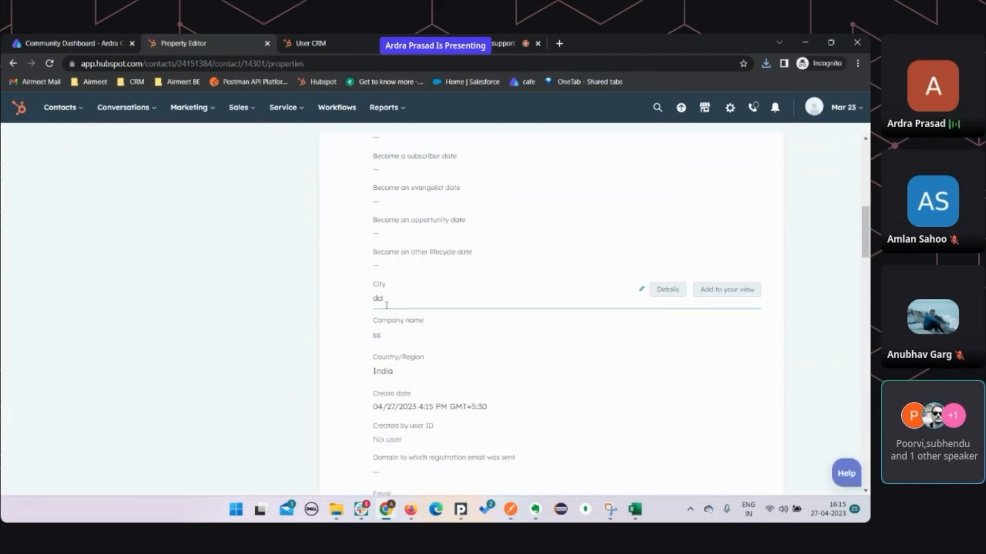
scroll(399, 339, down, 2)
scroll(399, 339, down, 5)
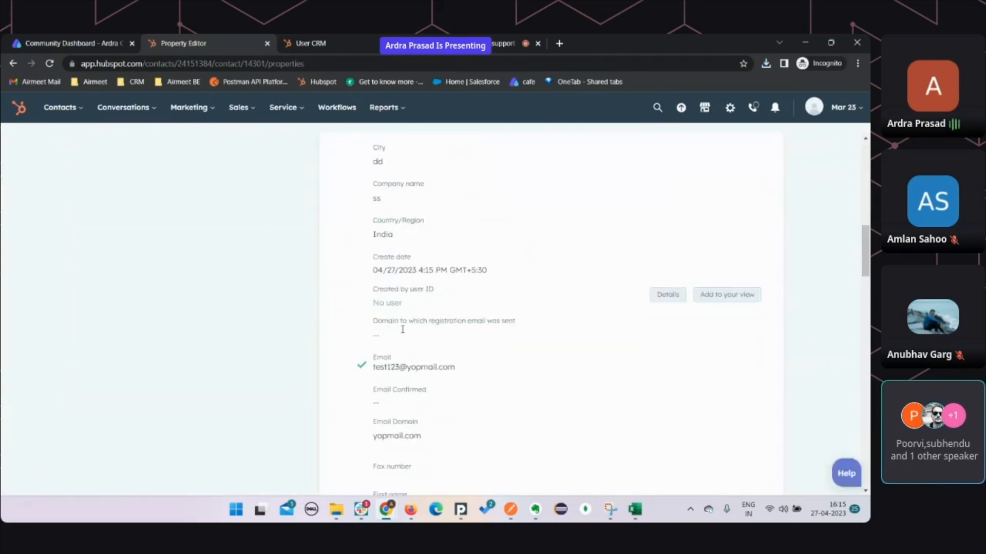
scroll(408, 284, down, 5)
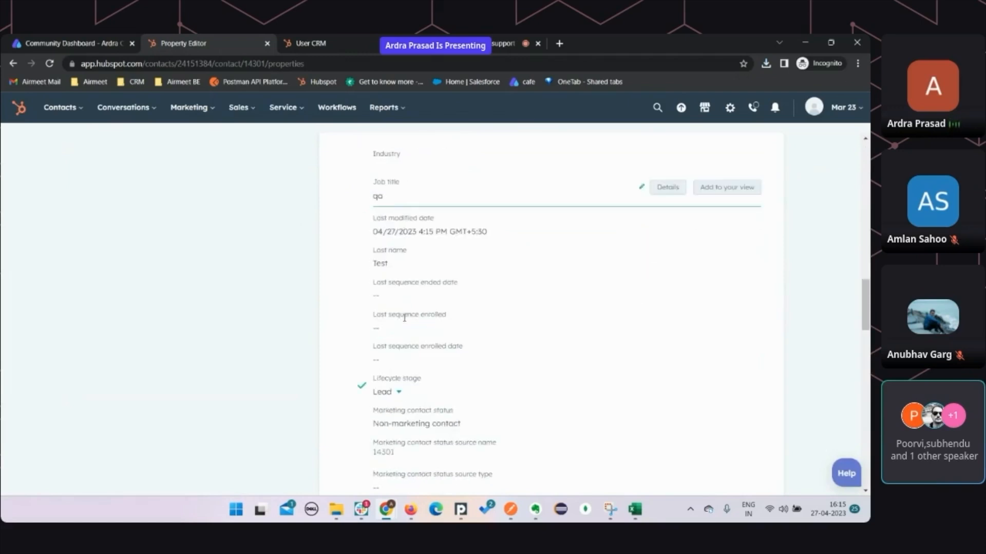
scroll(409, 324, down, 10)
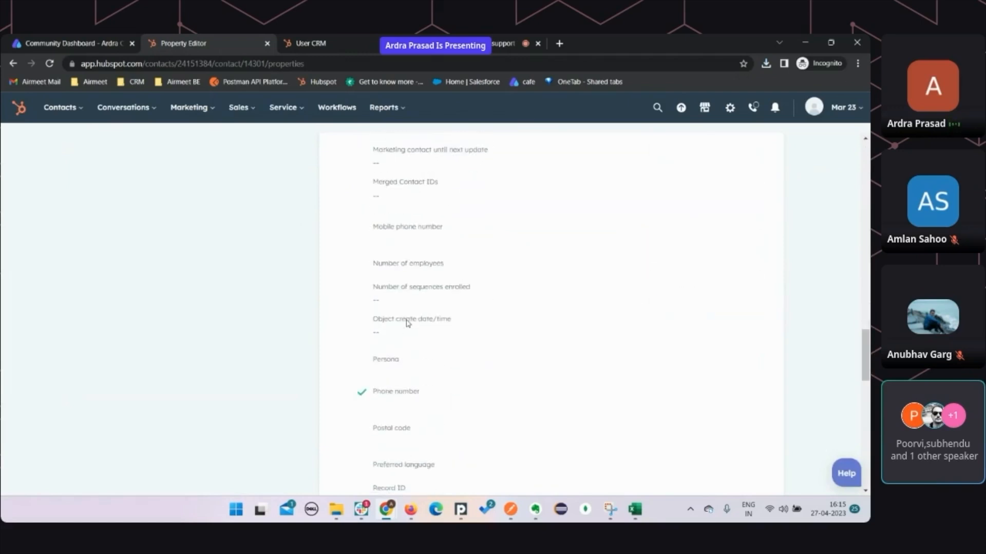
click(346, 417)
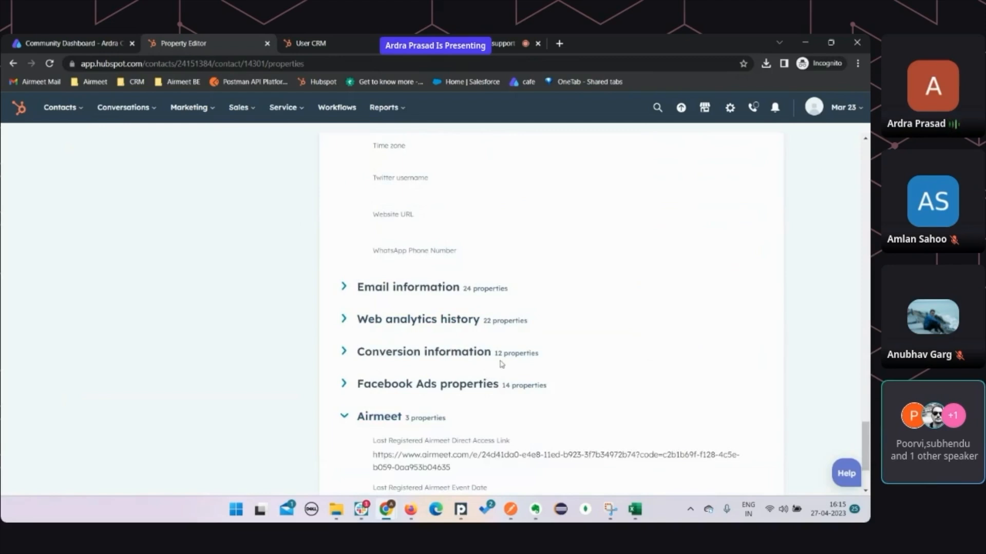
scroll(497, 361, down, 2)
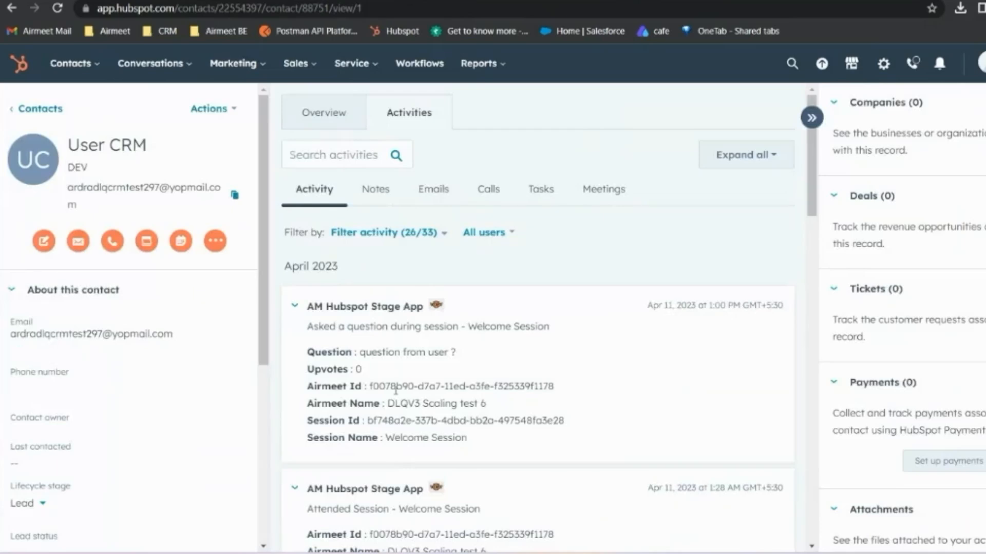
Highlight the Airmeet Id of the question logged in the contact's activities
scroll(395, 390, down, 2)
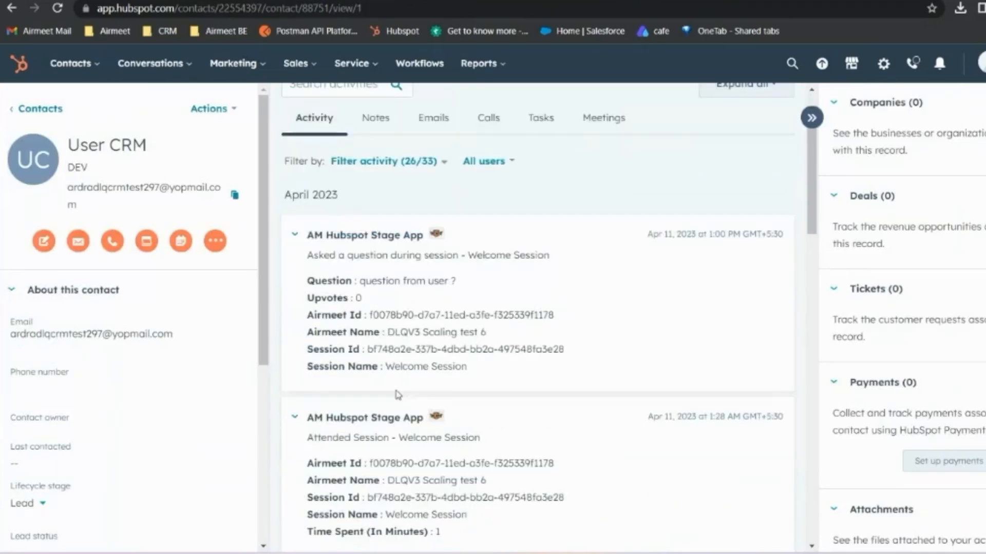
drag(373, 314, 554, 315)
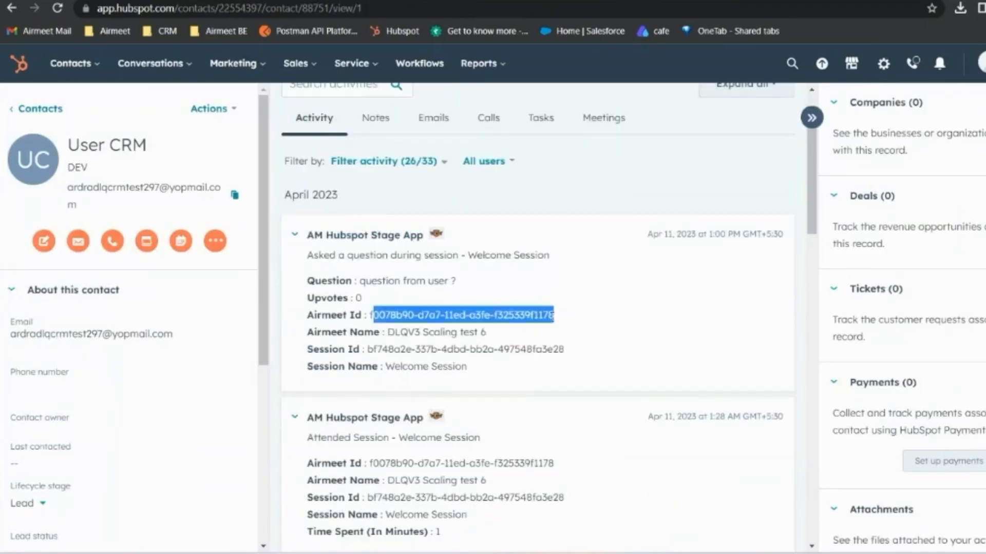
drag(377, 350, 504, 359)
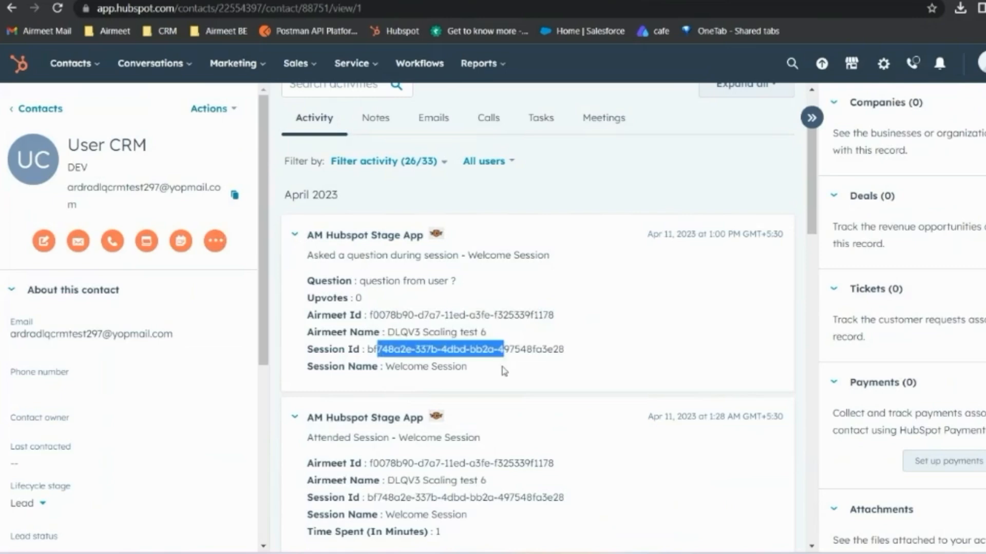
Review the rest of the contact's Airmeet activities and open the activity filter categories
scroll(502, 369, down, 3)
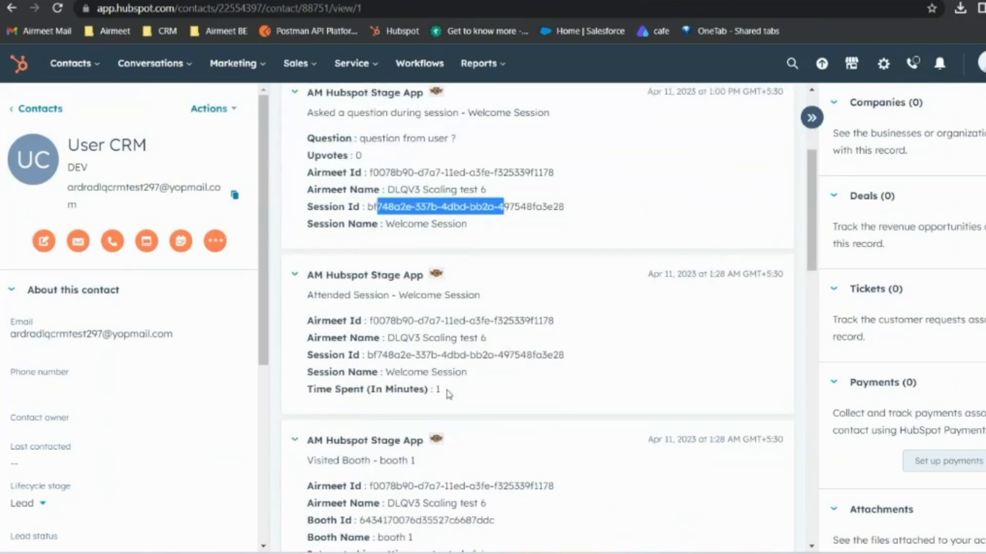
scroll(347, 359, down, 1)
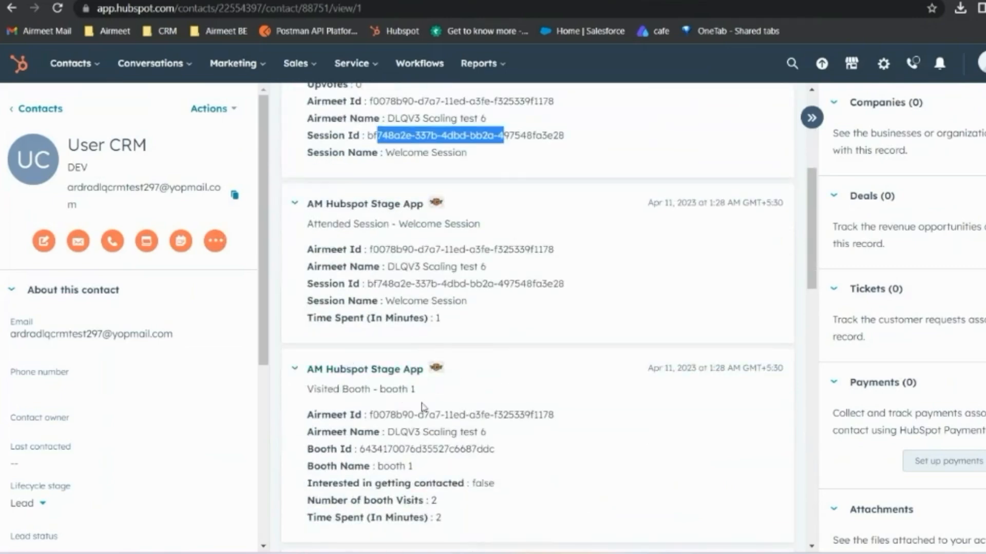
scroll(439, 375, down, 1)
scroll(384, 222, up, 3)
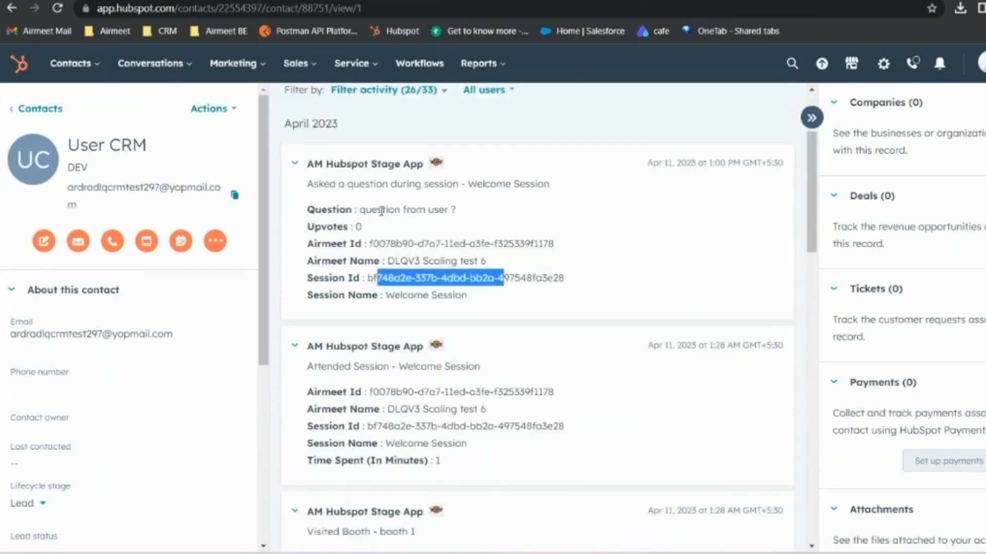
scroll(381, 211, down, 2)
scroll(375, 253, down, 2)
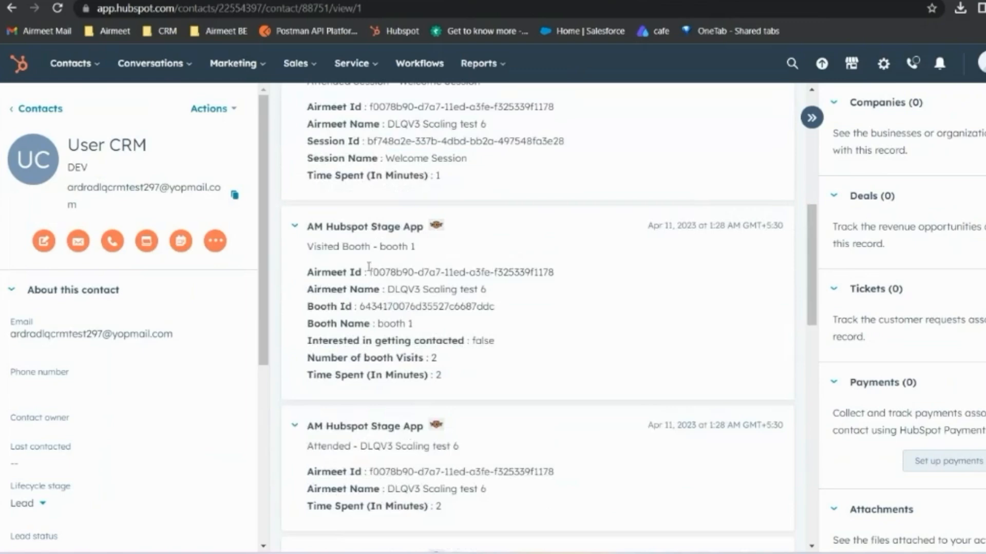
scroll(375, 262, down, 3)
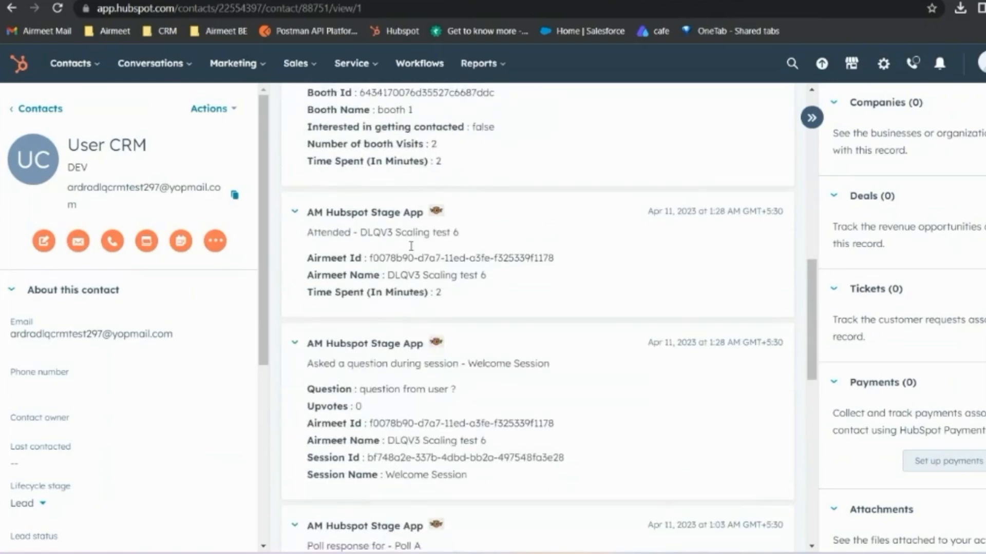
scroll(416, 399, down, 5)
scroll(408, 334, up, 14)
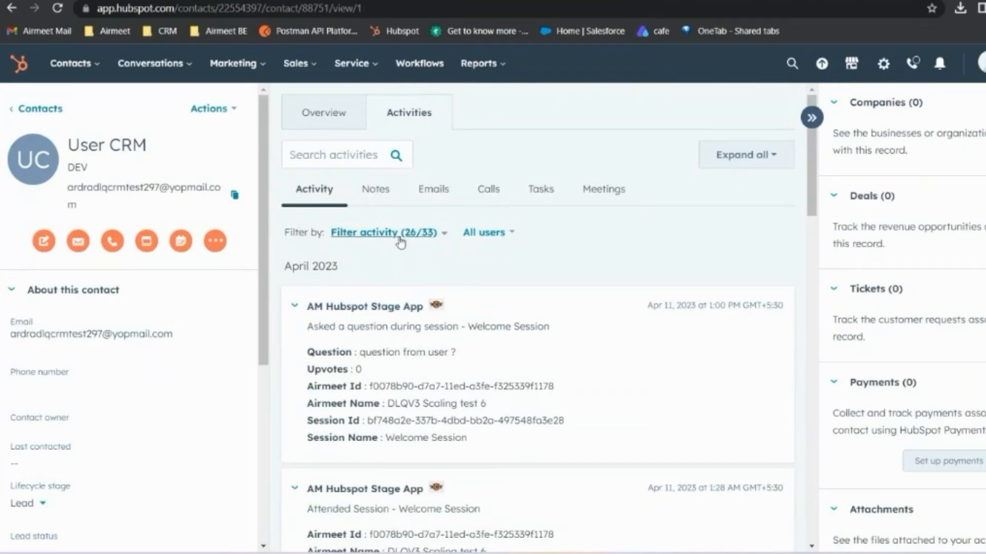
click(401, 242)
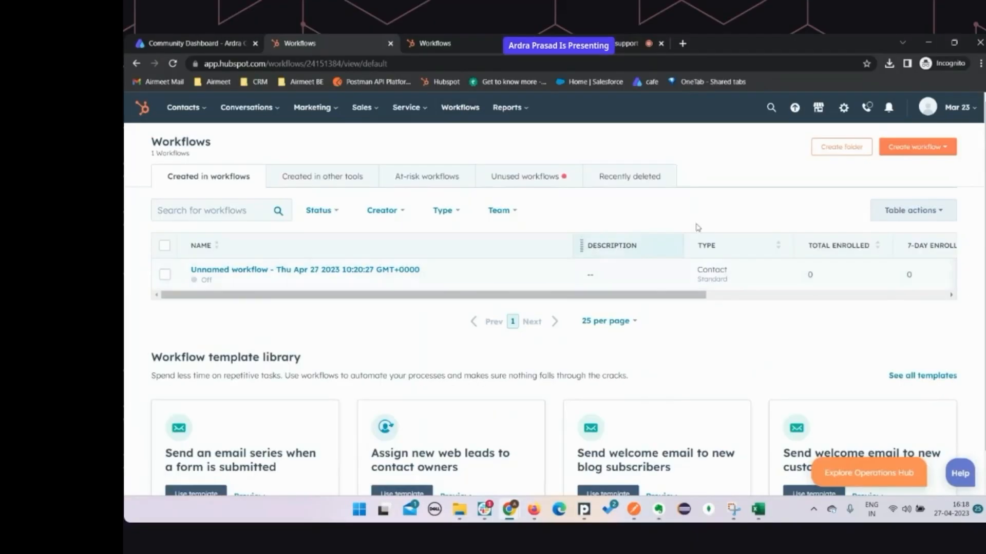
Create a new blank contact-based workflow from scratch
click(909, 149)
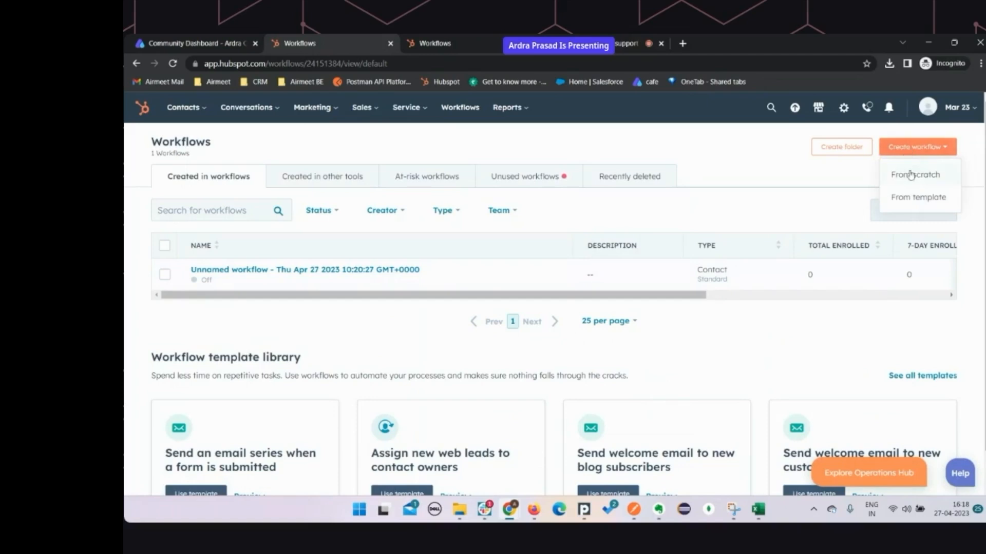
click(913, 173)
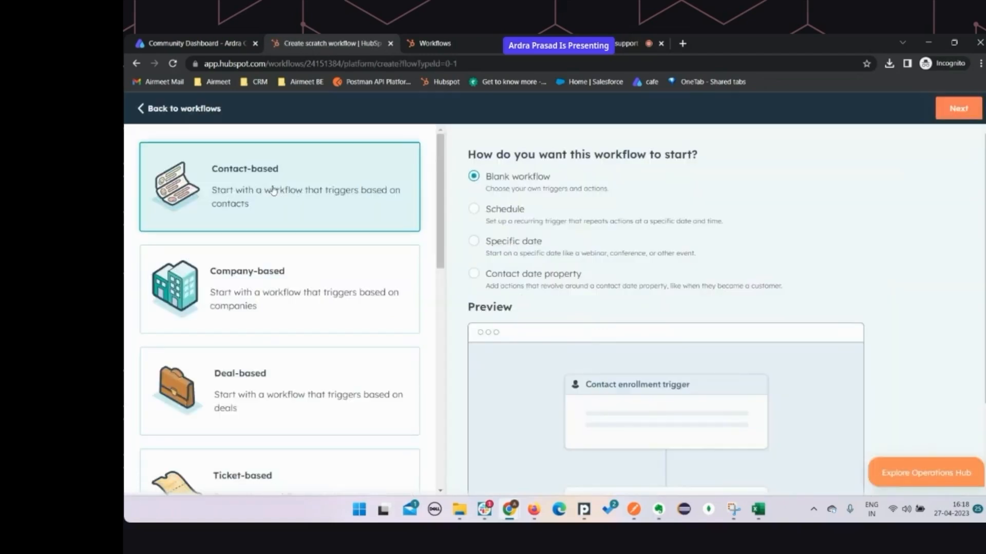
click(956, 109)
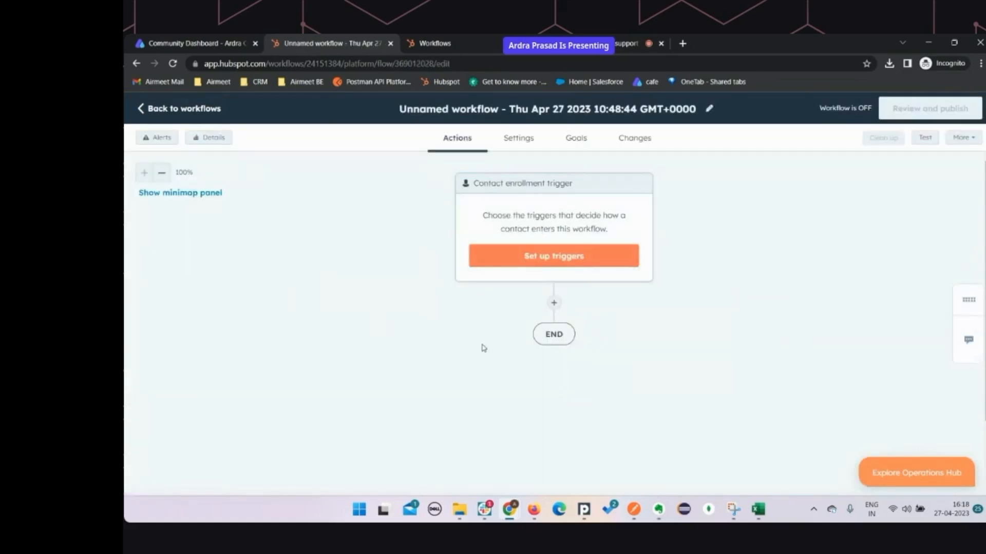
Rename the new workflow to 'KT Workflow'
click(709, 108)
key(ctrl+a)
text(KT Workflow)
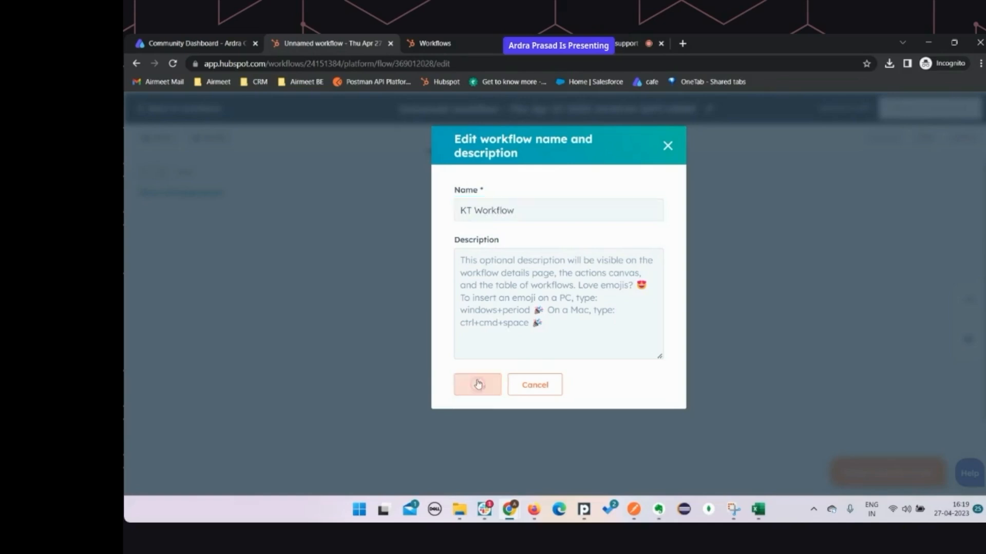
key(Return)
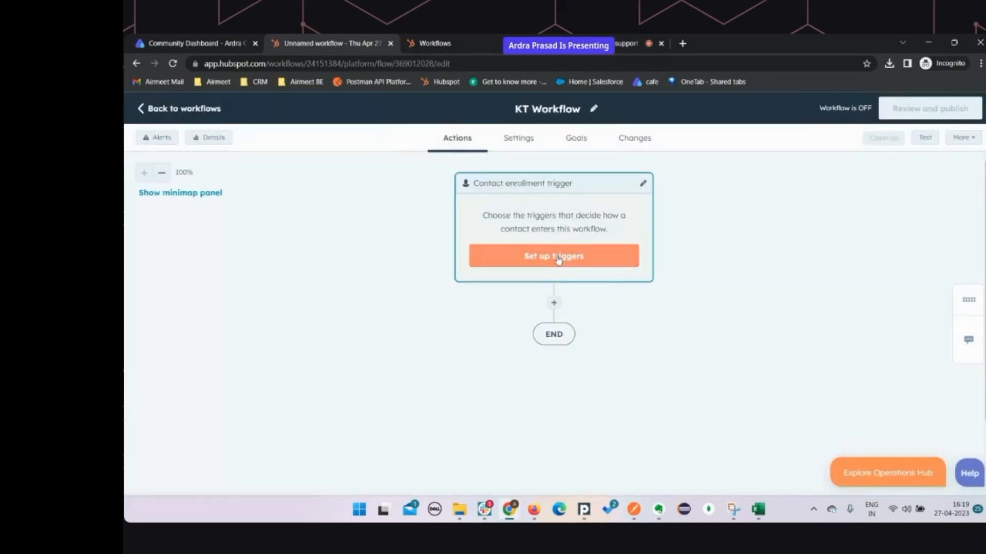
Set KT Workflow's enrollment trigger to the contact property Email is known and save it
click(558, 257)
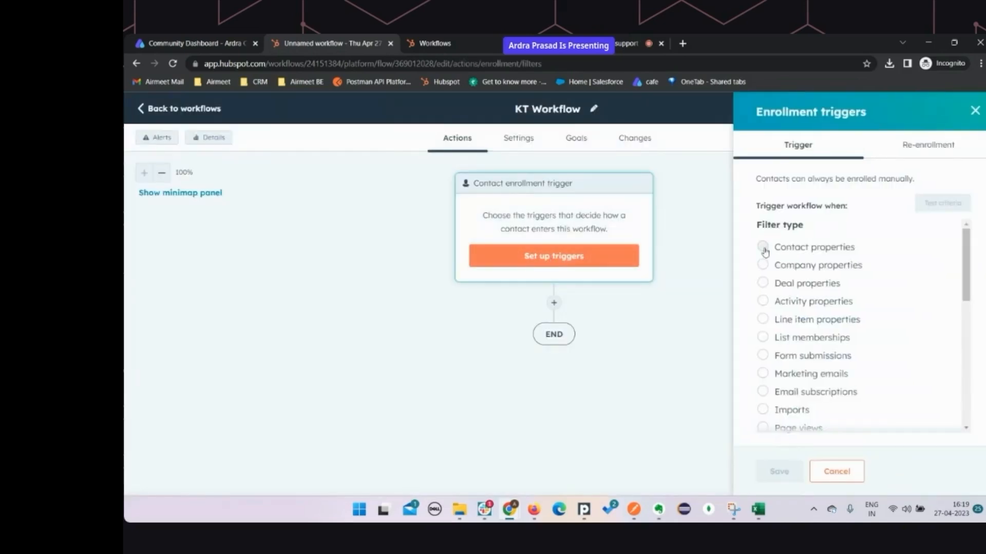
click(770, 249)
text(email)
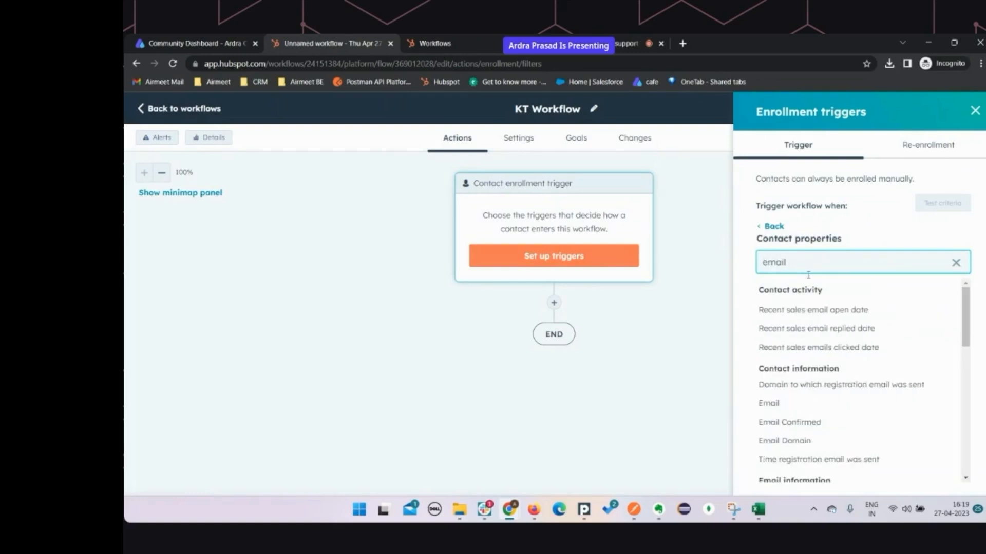
click(770, 403)
scroll(795, 294, down, 1)
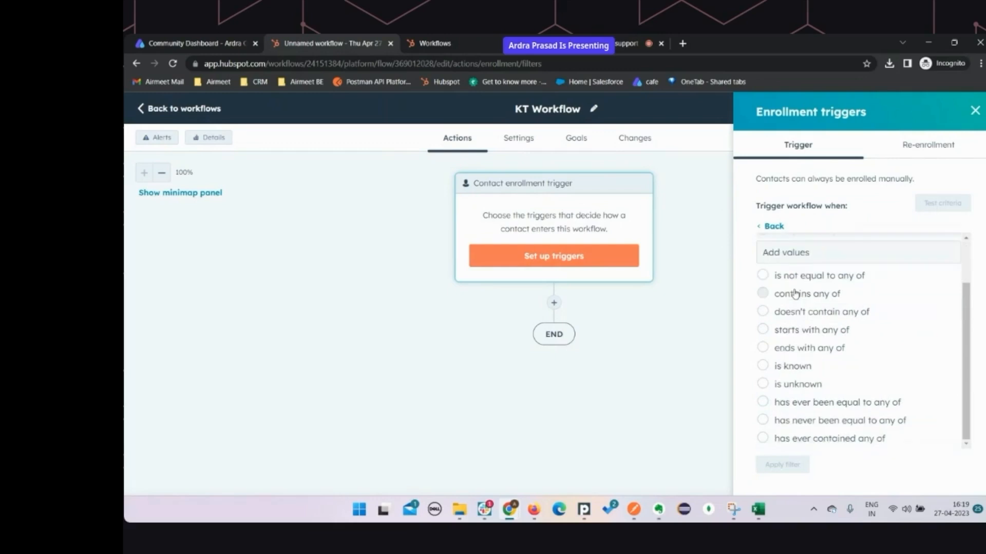
scroll(785, 359, up, 1)
scroll(785, 370, down, 1)
click(763, 366)
click(782, 465)
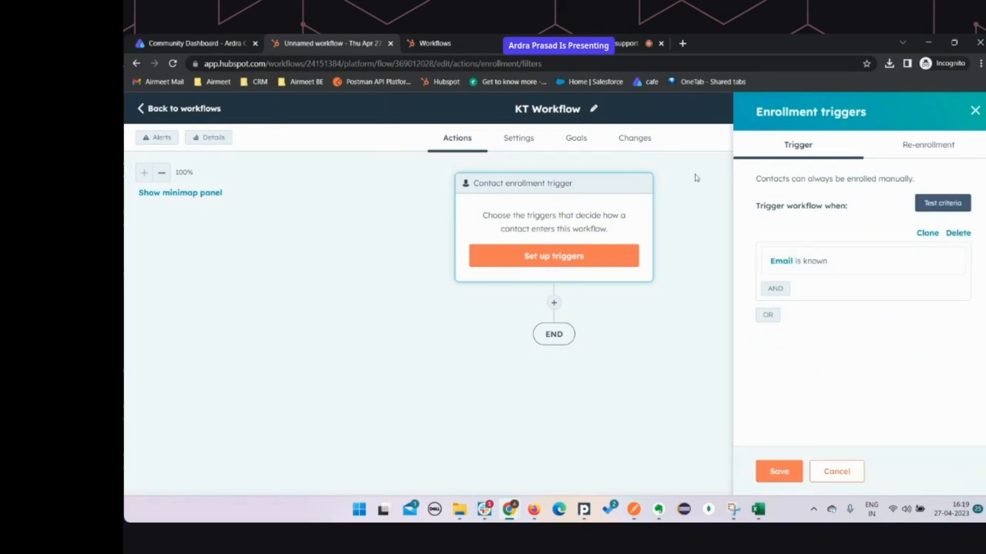
click(788, 468)
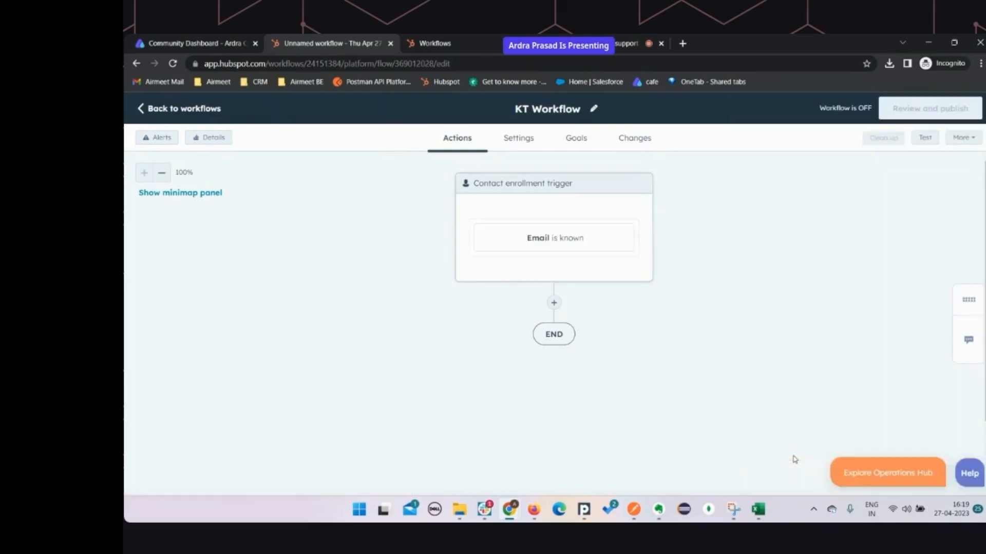
Add an Airmeet 'Add Contacts to Airmeet' action after the trigger targeting KT Event 1, and save it
click(553, 303)
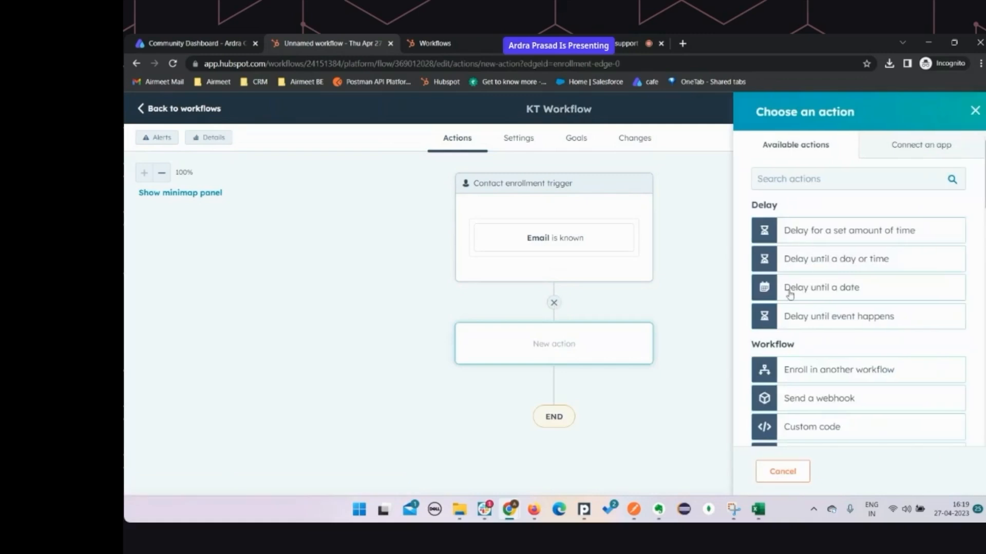
scroll(842, 365, down, 10)
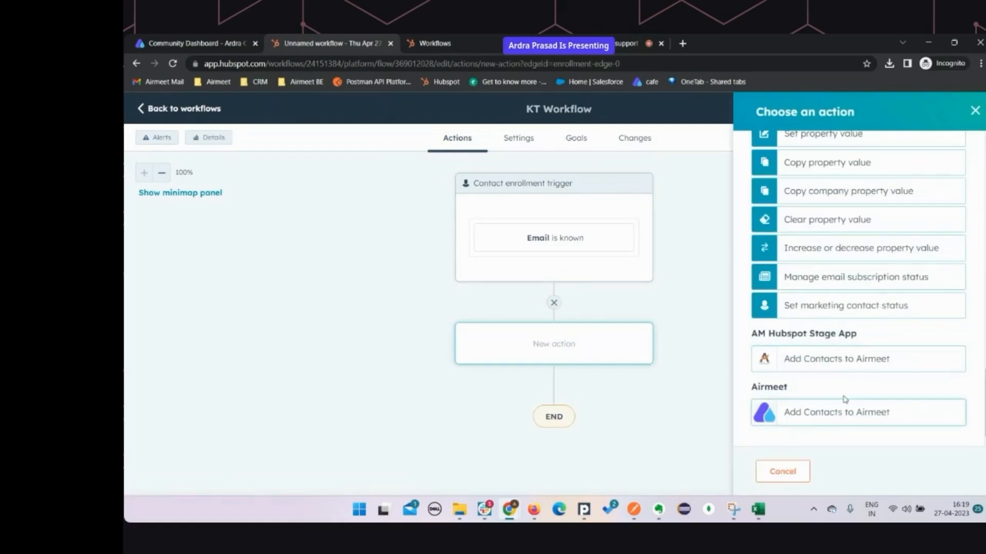
click(825, 419)
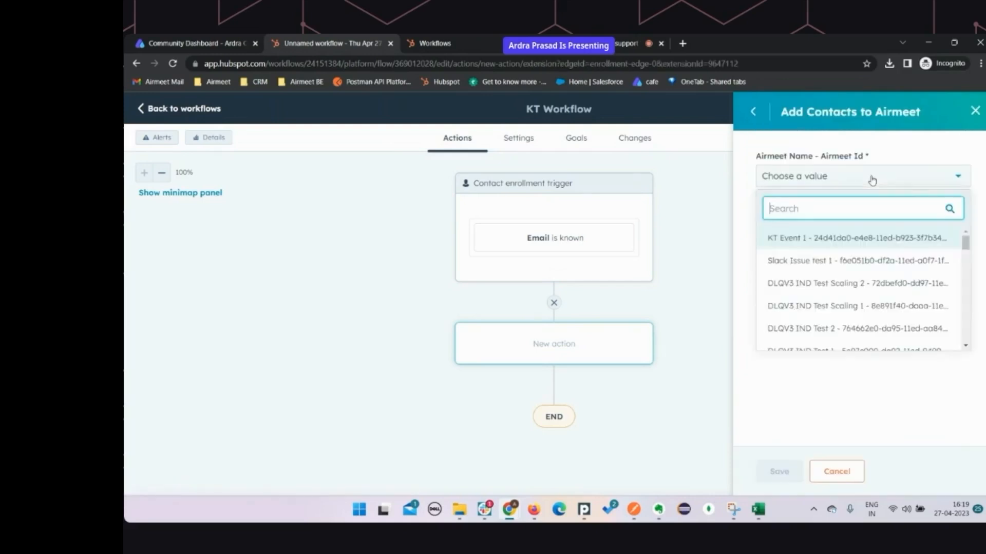
click(822, 239)
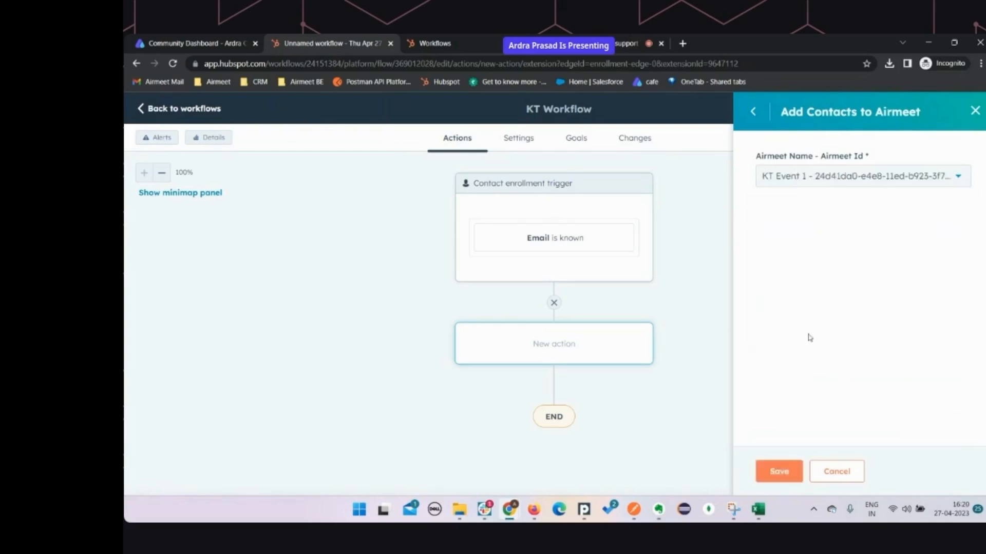
click(788, 472)
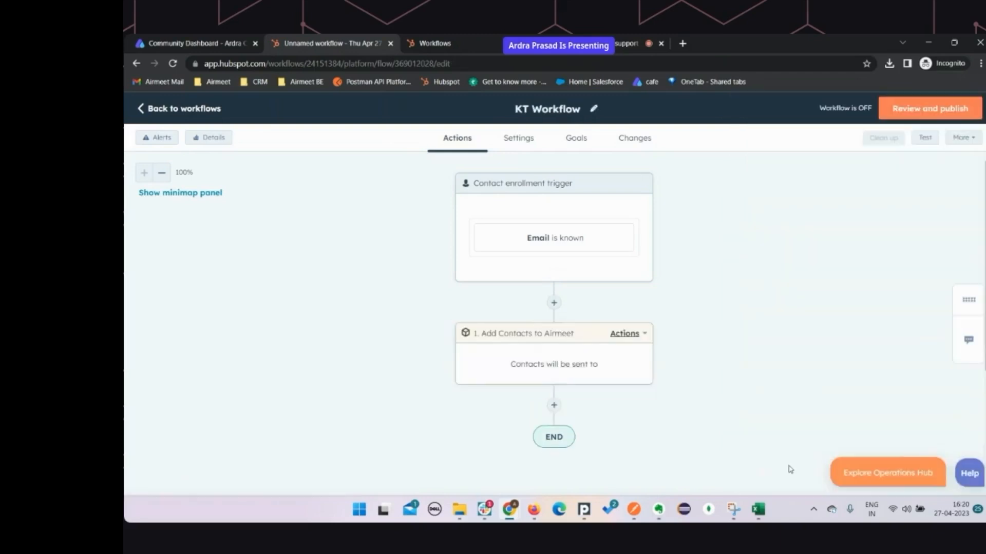
Publish KT Workflow, enrolling only contacts who qualify from now on
click(924, 114)
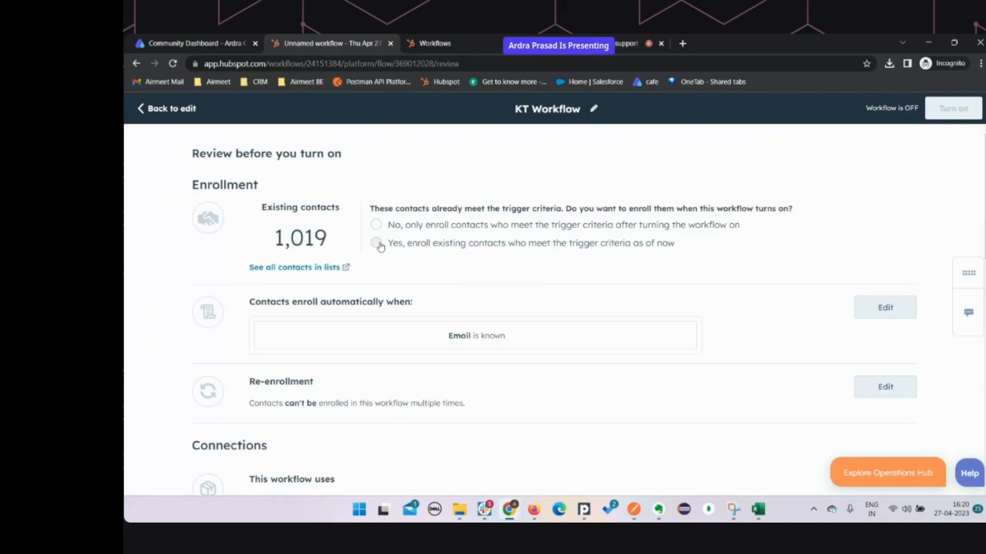
click(377, 226)
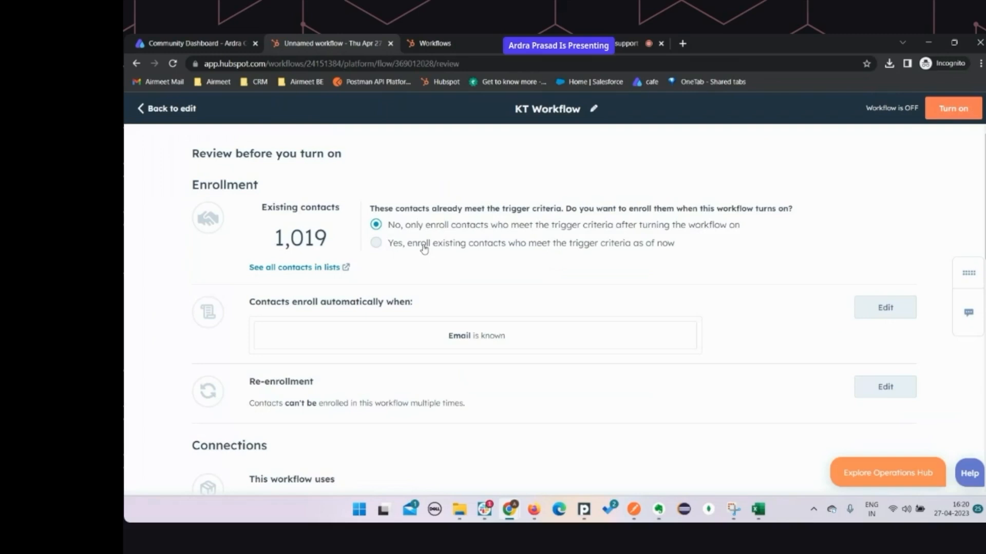
click(964, 111)
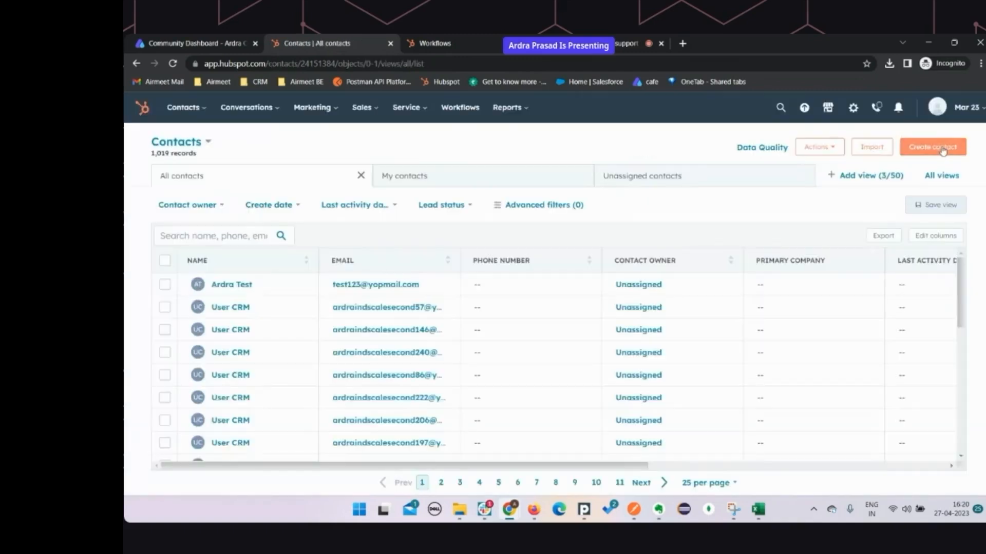
Create a test contact with an e-mail address and select it in the contacts list
click(944, 148)
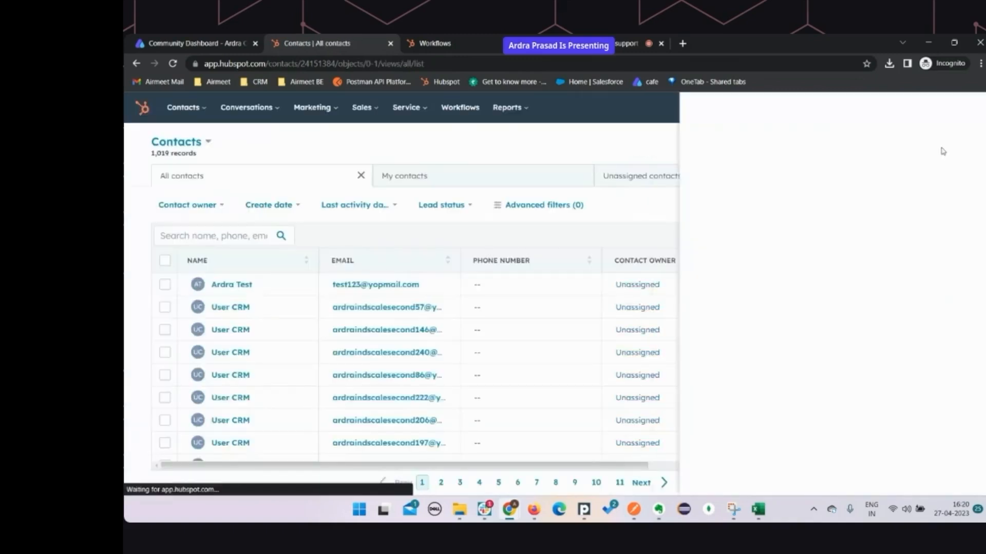
click(719, 200)
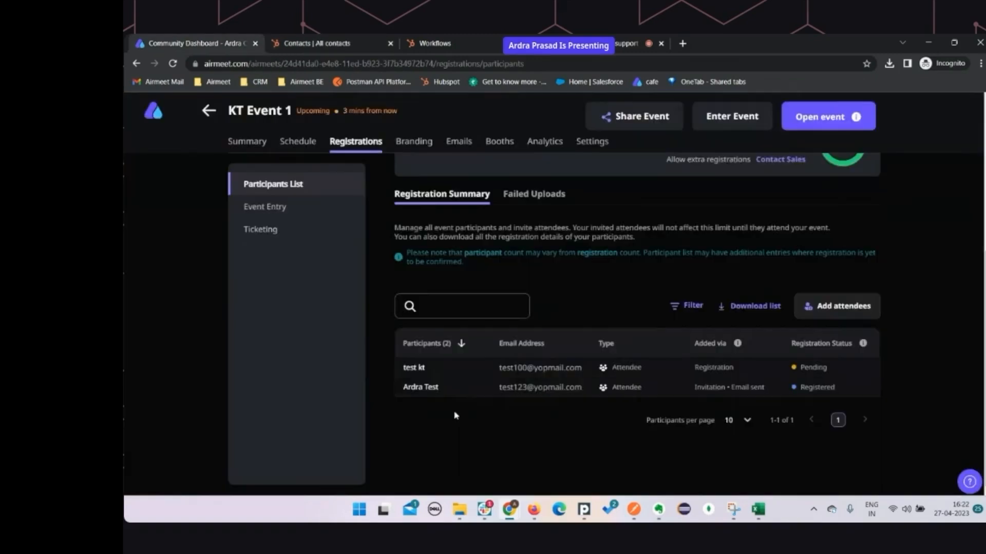
mouse_move(435, 369)
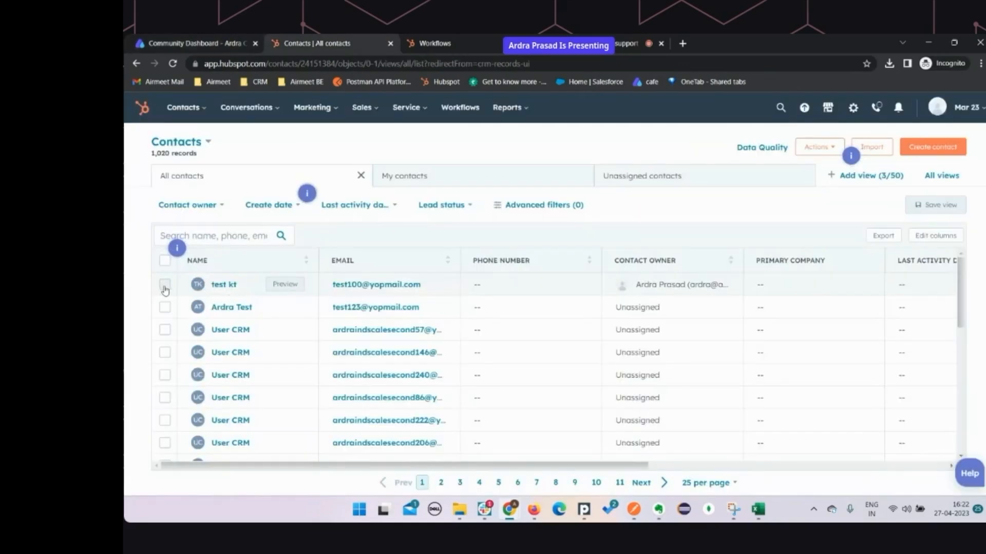
click(165, 286)
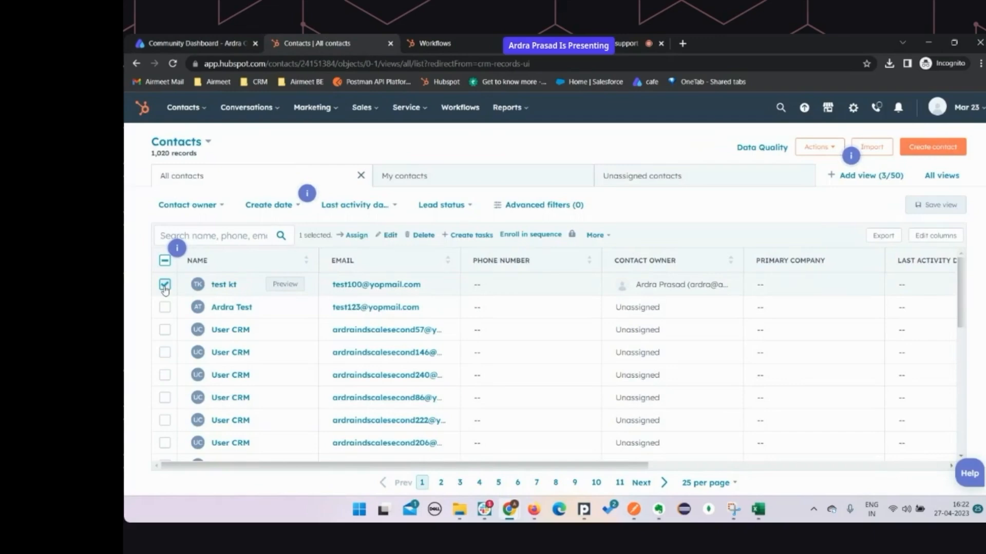
Select a second contact and enroll both in a workflow, listing KT Workflow as the choice
click(165, 307)
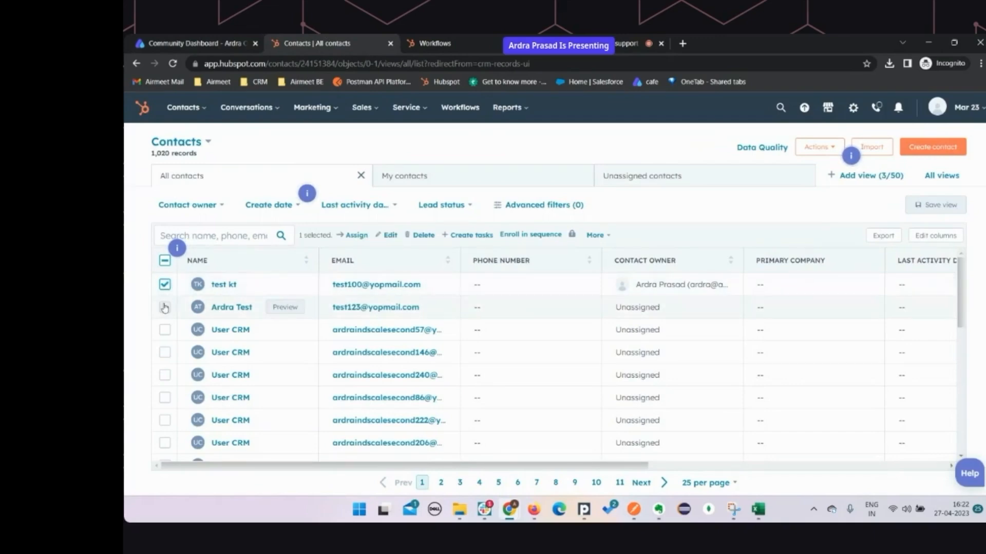
click(596, 235)
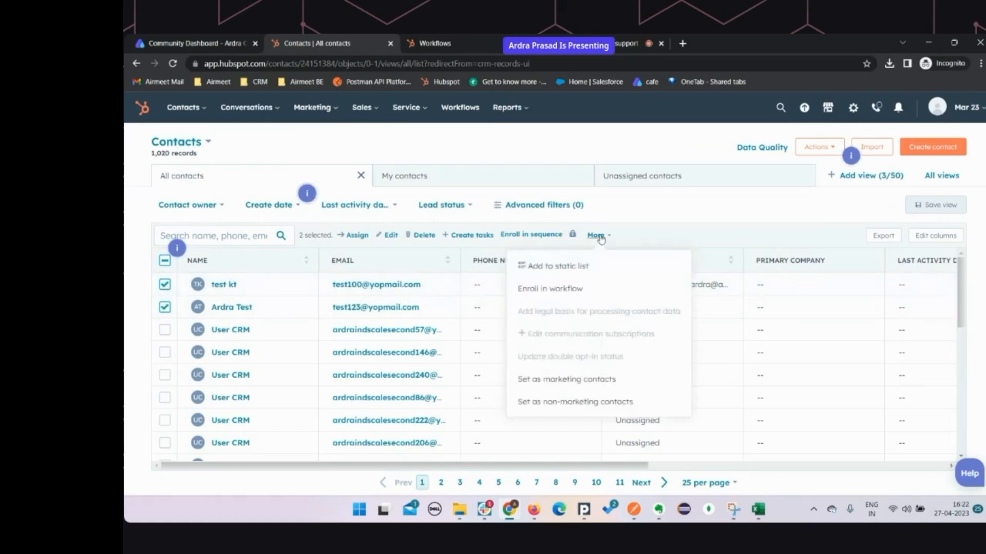
click(564, 288)
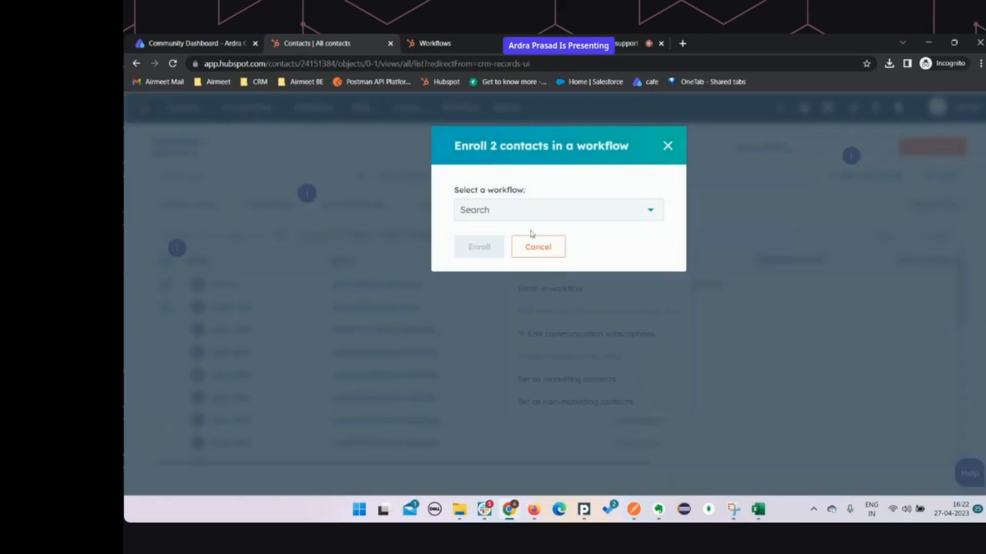
click(524, 213)
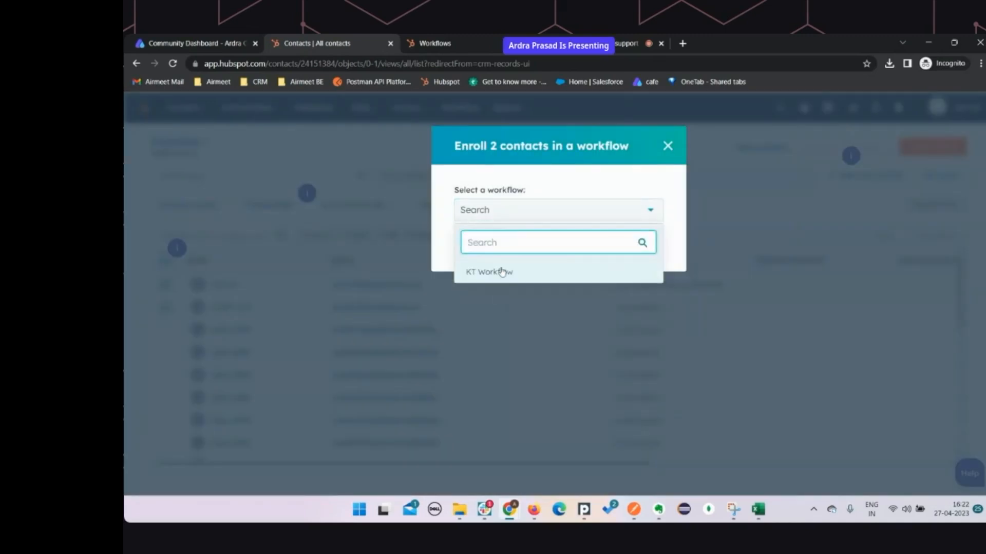